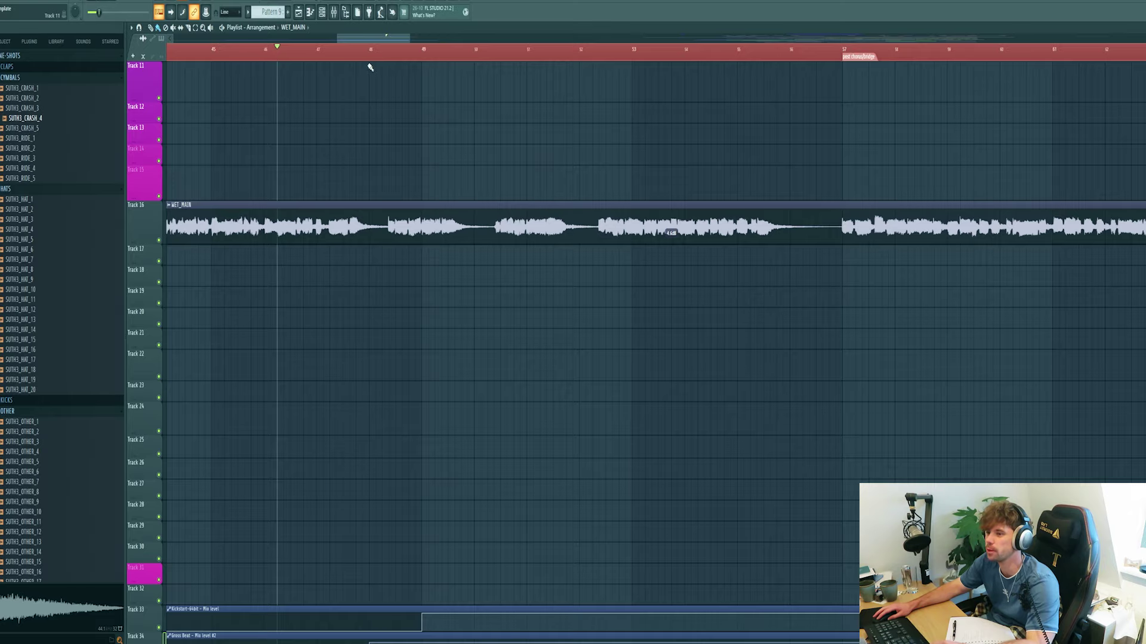
Start playback of the arrangement and bring up the Mixer with F9
key(space)
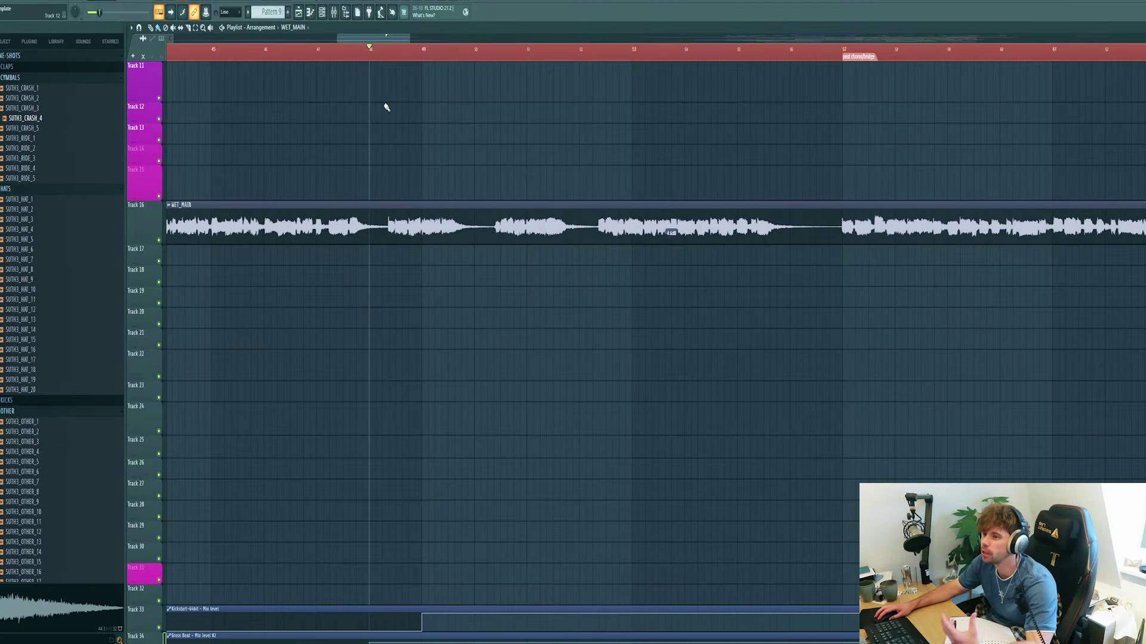
key(F9)
Audition the WET_MAIN low cut, raise Fresh Air to Mid Air 19 and High Air 49, then play with soothe2
click(748, 199)
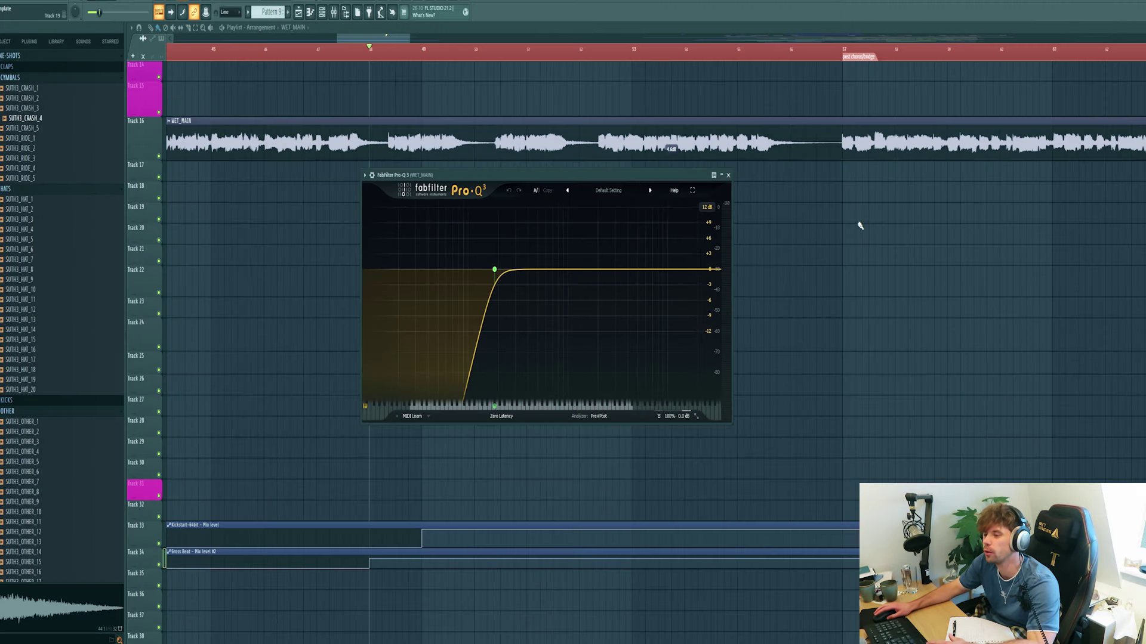
key(space)
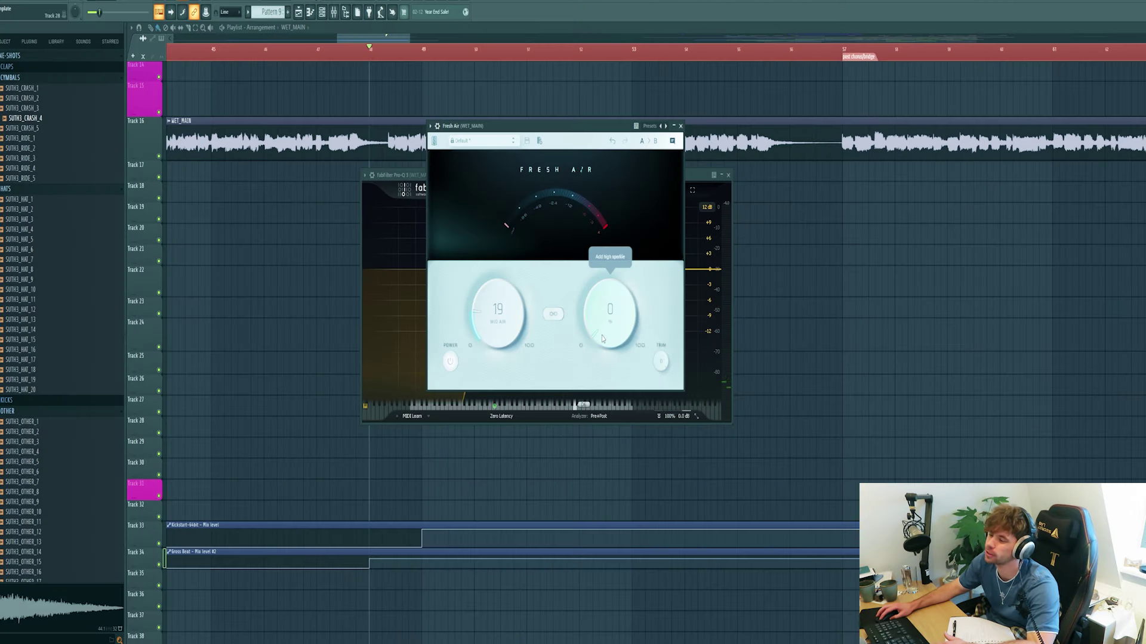
drag(604, 336, 608, 265)
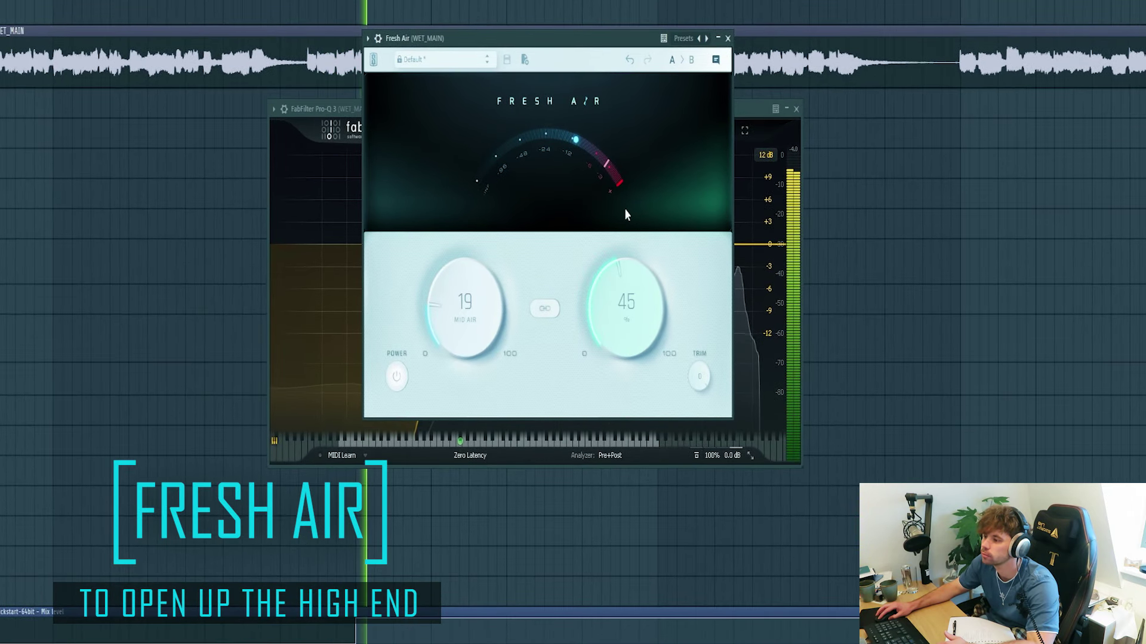
drag(624, 209, 625, 201)
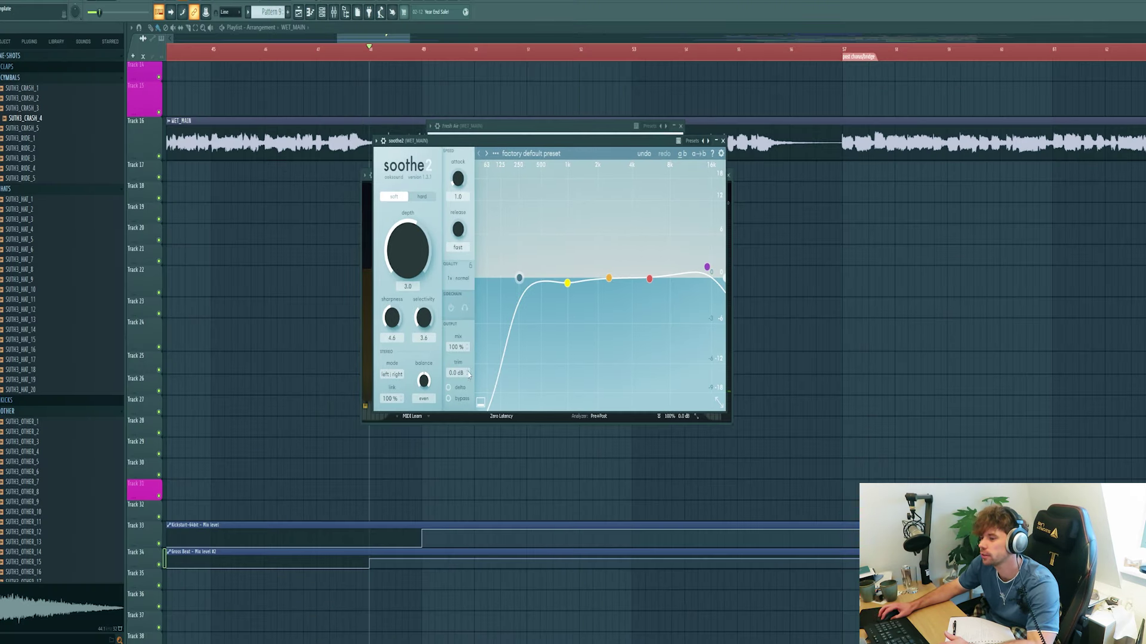
key(space)
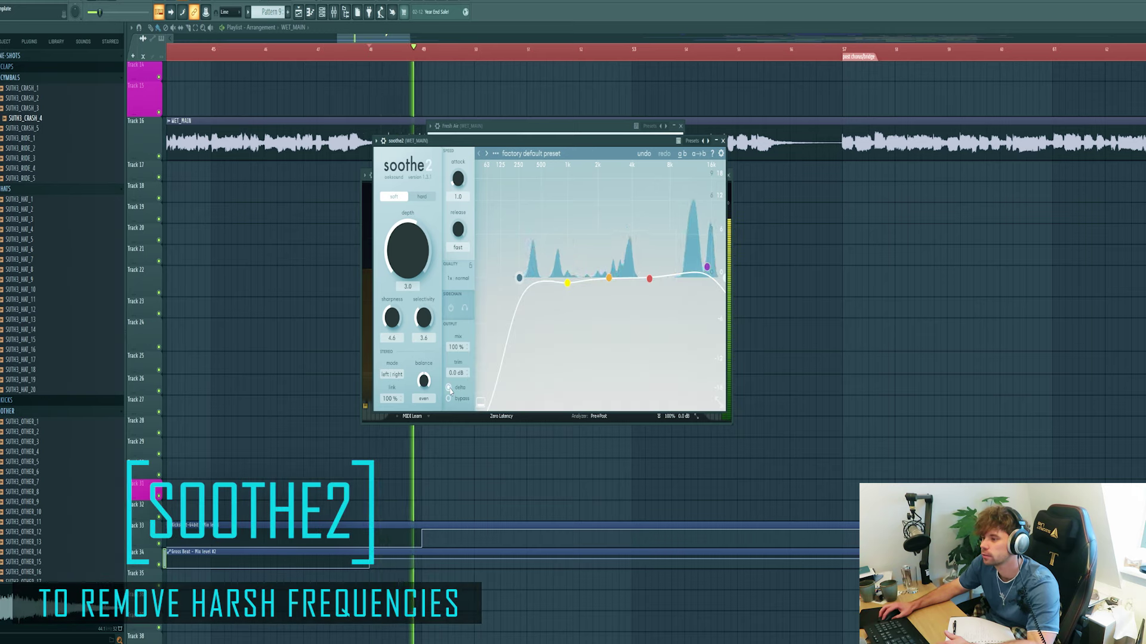
Turn off soothe2 delta and give Gross Beat the Momentary preset with the Saw Gate 2 pattern
click(449, 388)
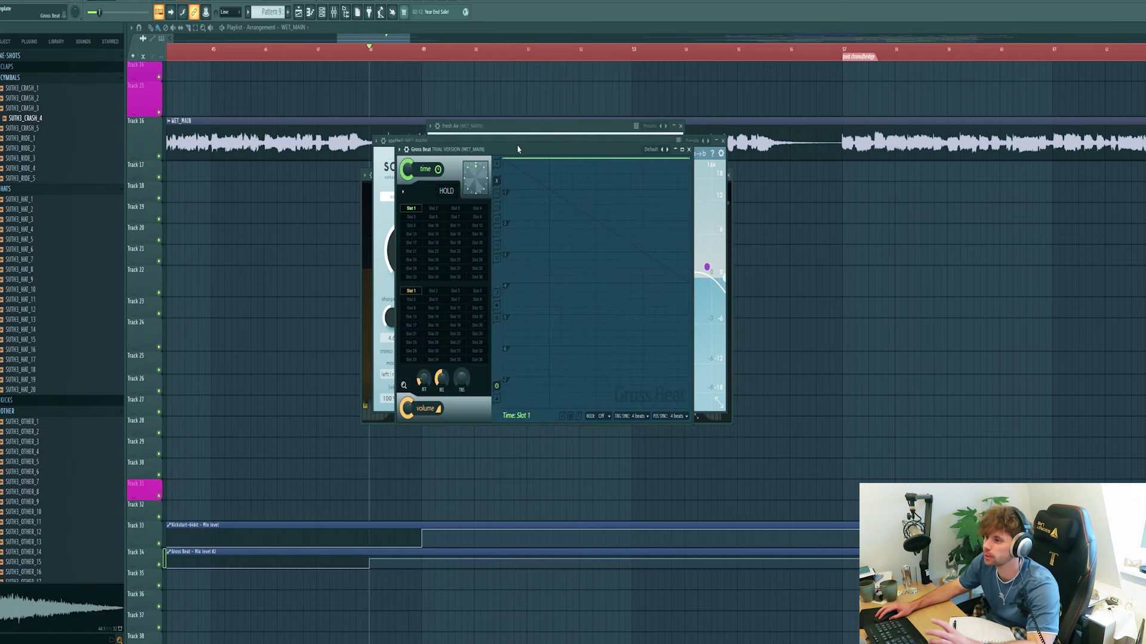
drag(517, 149, 524, 134)
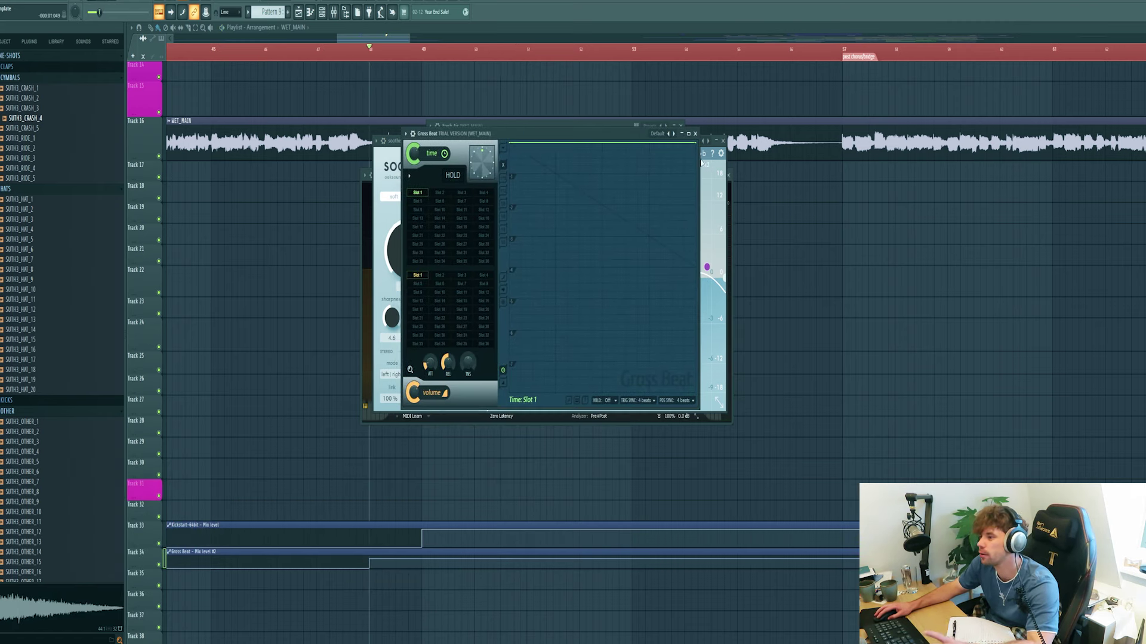
click(674, 135)
click(689, 166)
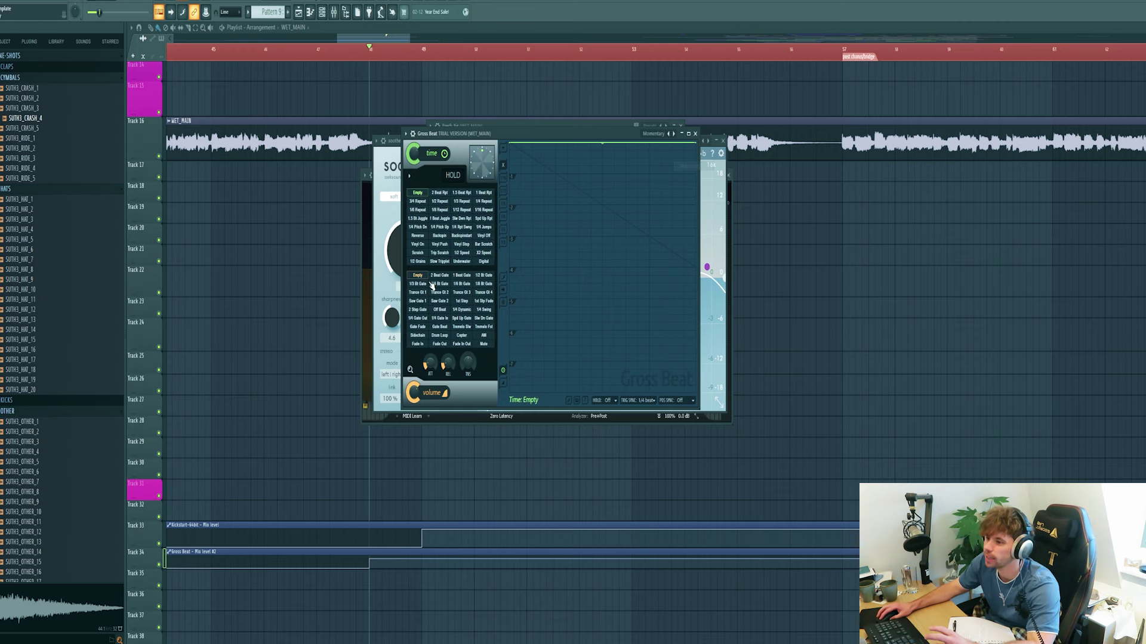
click(440, 301)
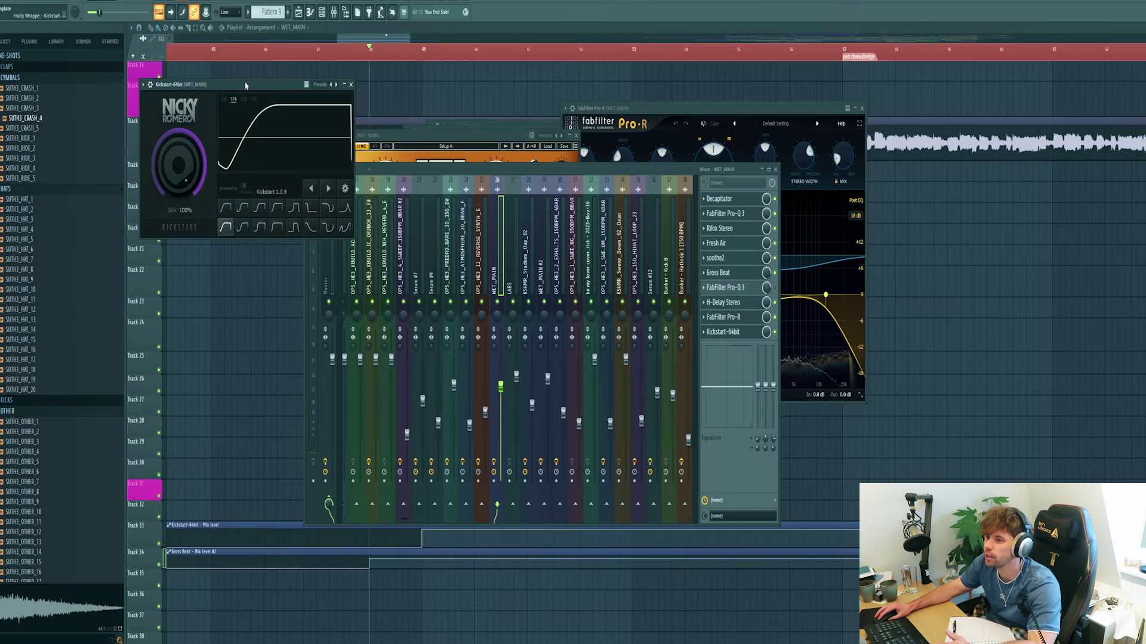
drag(245, 85, 479, 134)
click(248, 233)
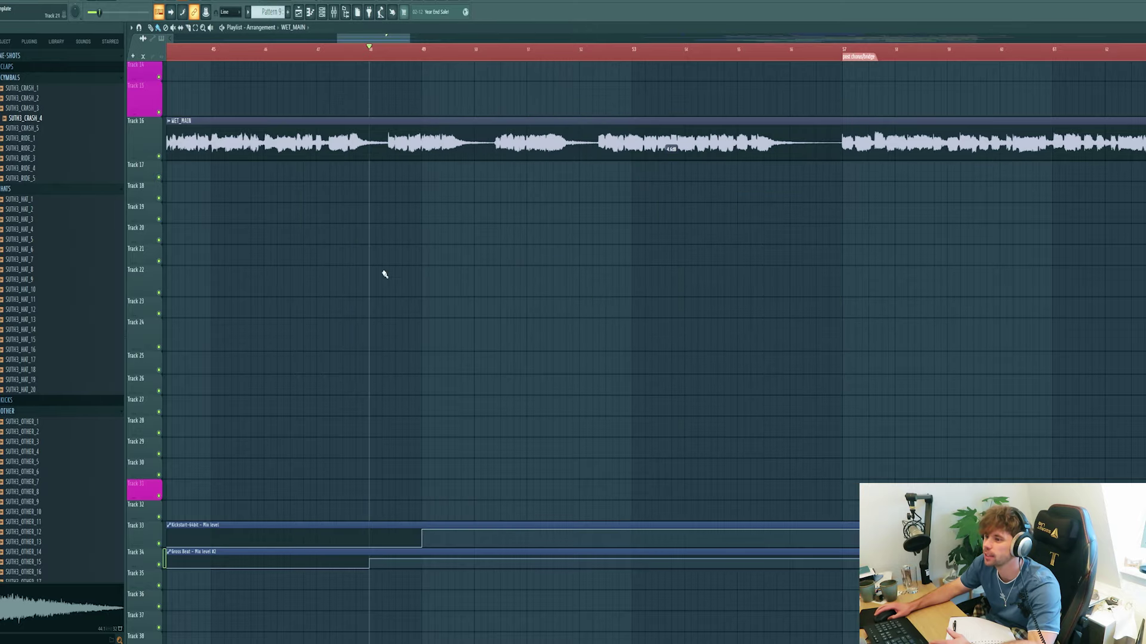
Paint Bunker - Kick 8 clips on Track 18, duplicate the last seven, and play the kick run
key(space)
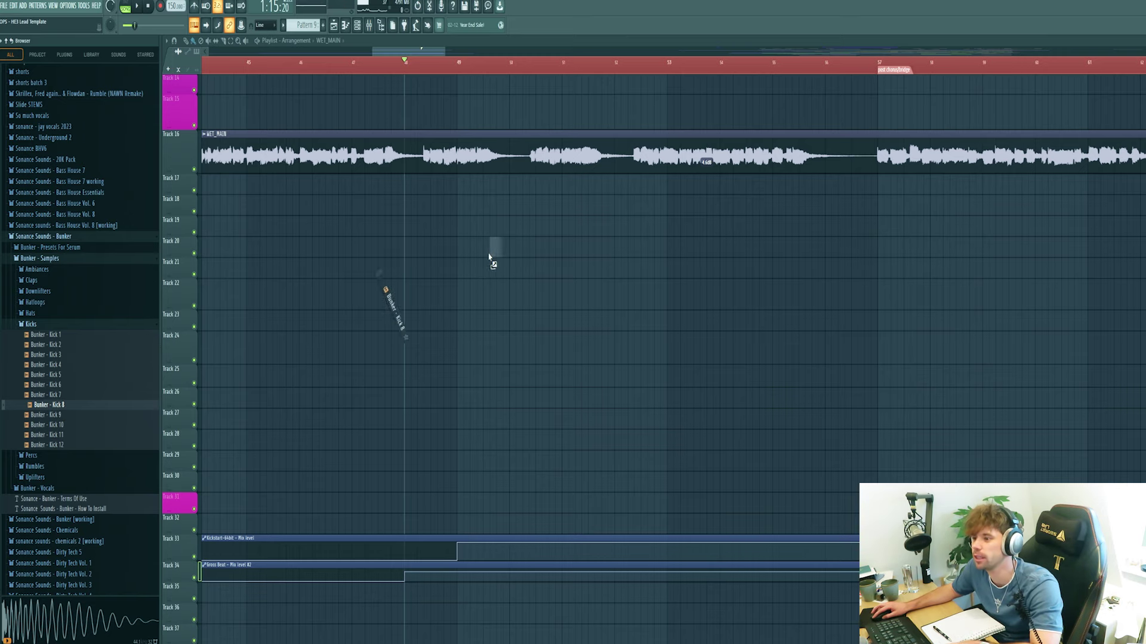
scroll(490, 248, up, 4)
drag(451, 207, 518, 207)
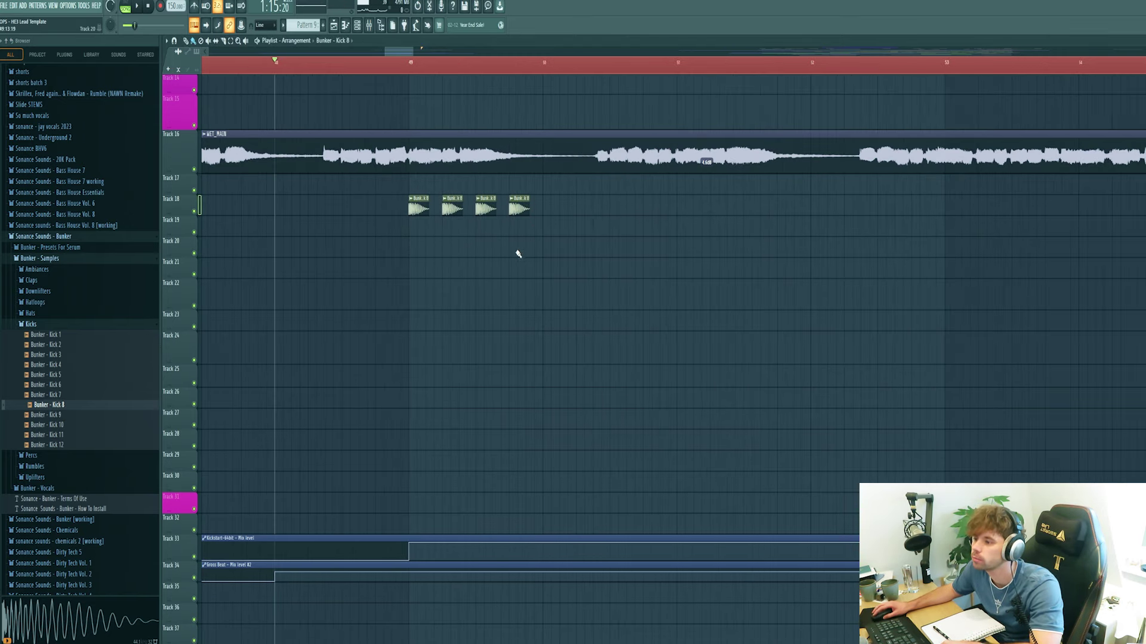
key(ctrl+d)
scroll(379, 206, down, 3)
ctrl+drag(563, 257, 420, 173)
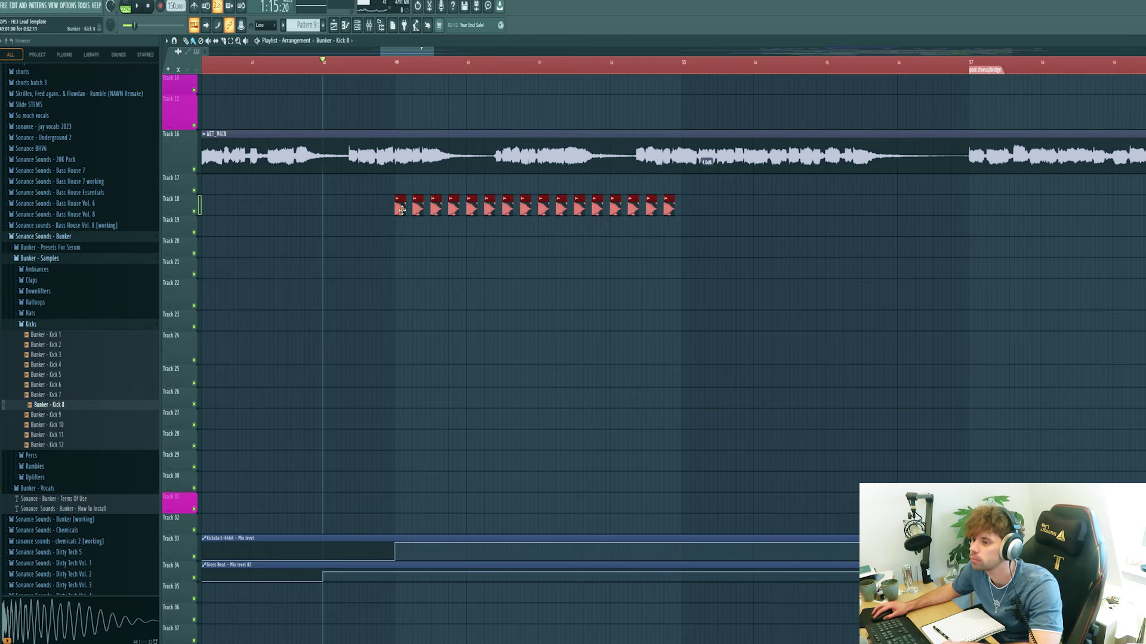
key(ctrl+b)
click(393, 289)
scroll(391, 292, down, 5)
key(space)
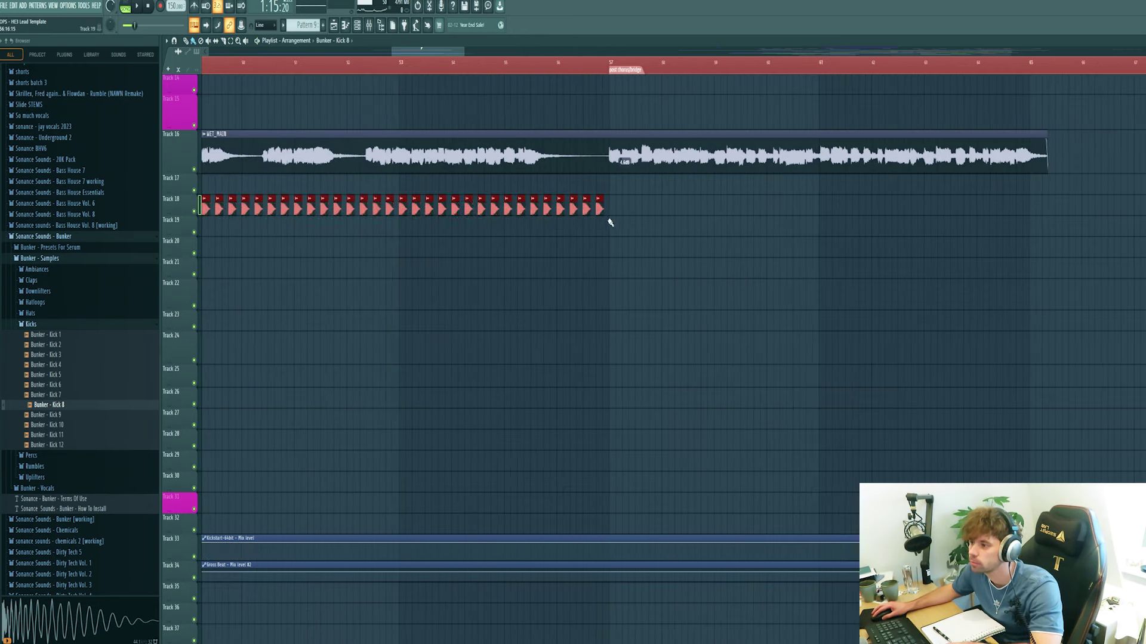
Extend the kicks to bar 65 and place Bunker - Hatloop 1 [150 BPM] on Track 19 at bar 57
key(ctrl+b)
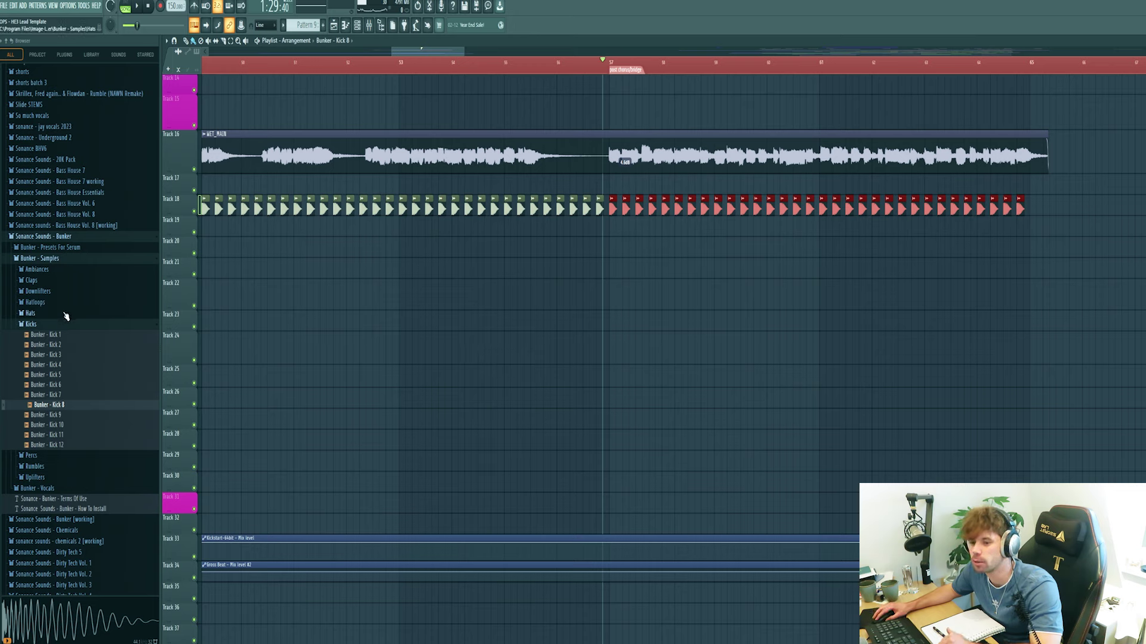
click(42, 303)
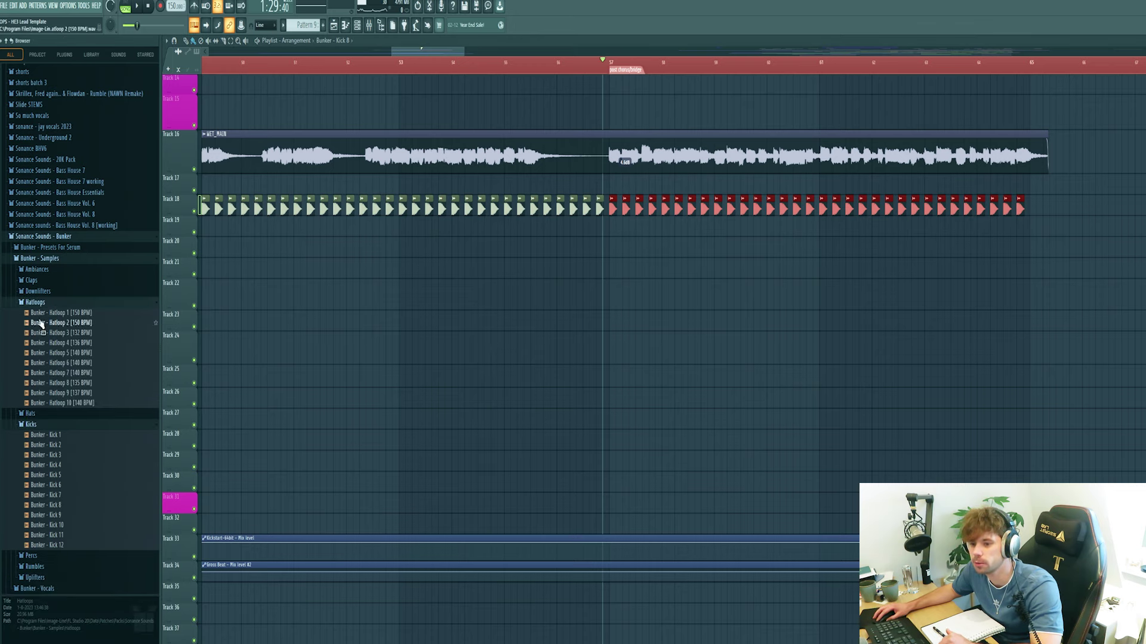
click(40, 332)
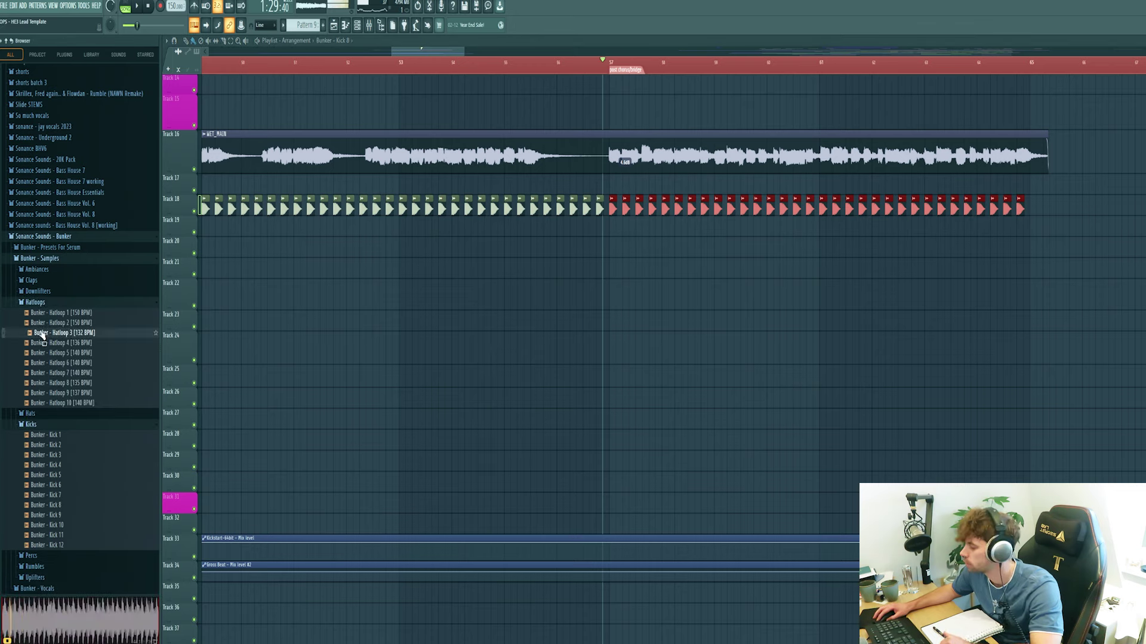
key(Up)
key(Up)
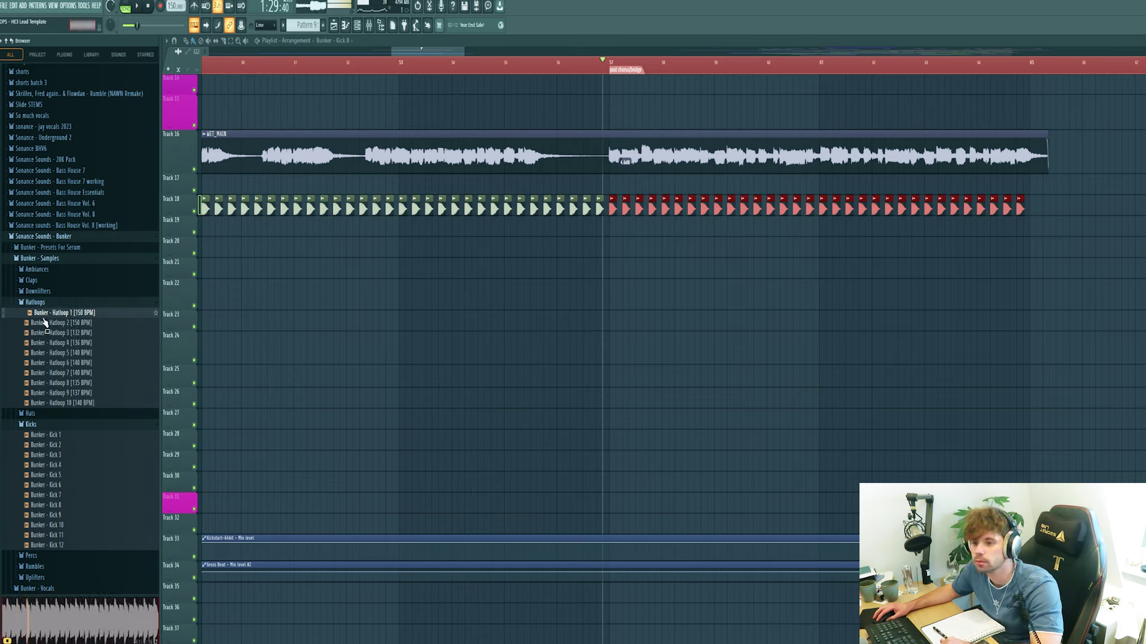
drag(43, 319, 611, 231)
key(space)
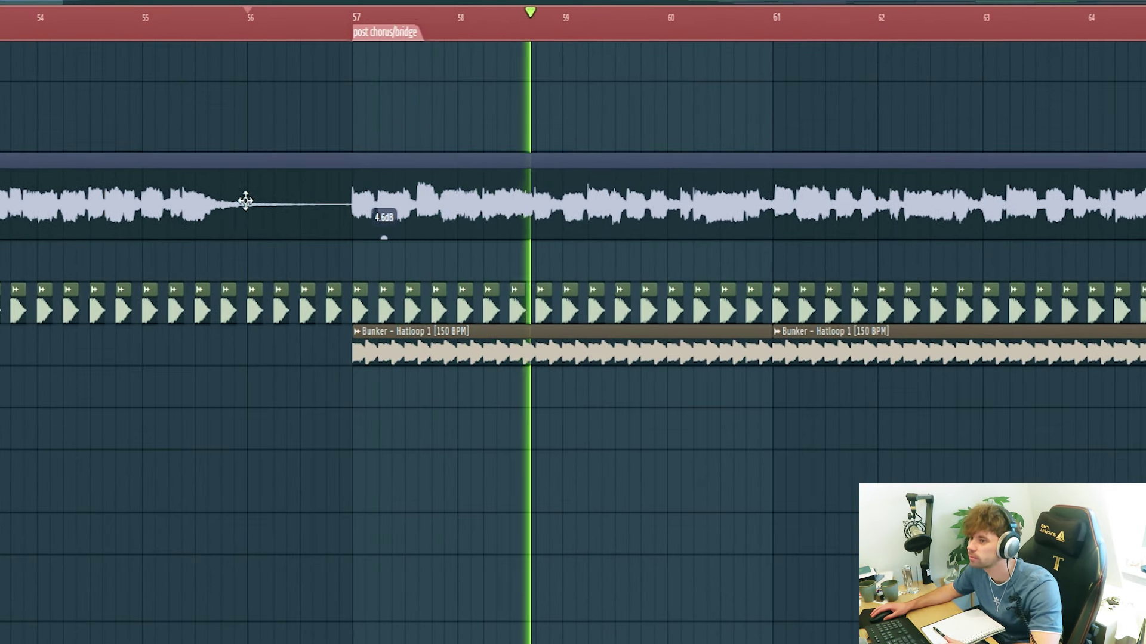
key(space)
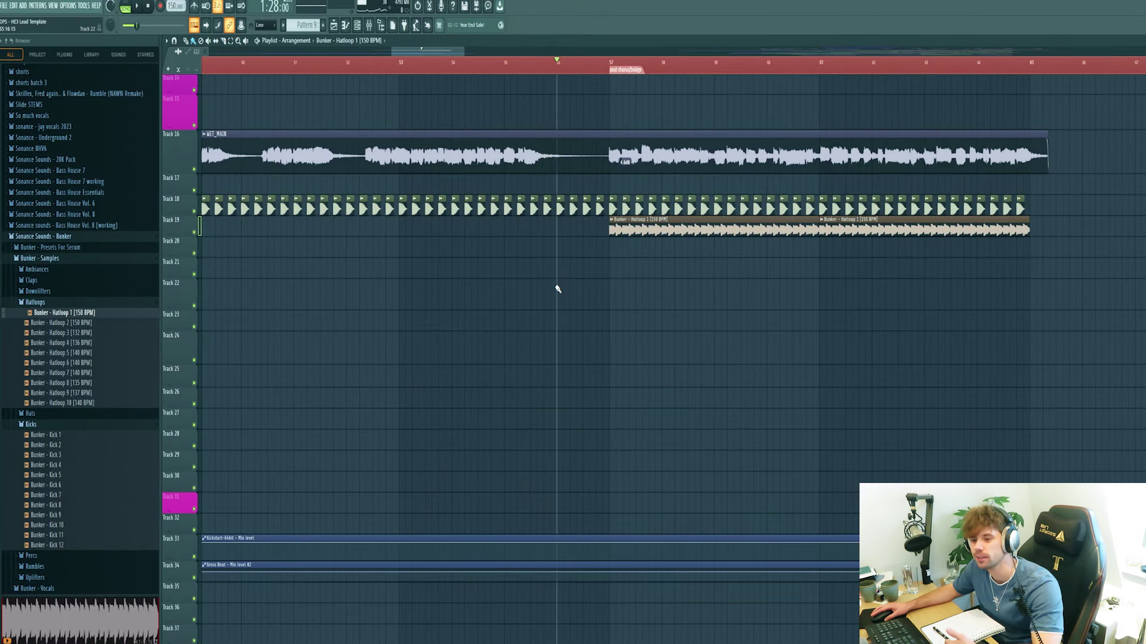
Audition the master Parametric EQ 2 Band 1 frequency automation on Track 17
scroll(576, 74, down, 1)
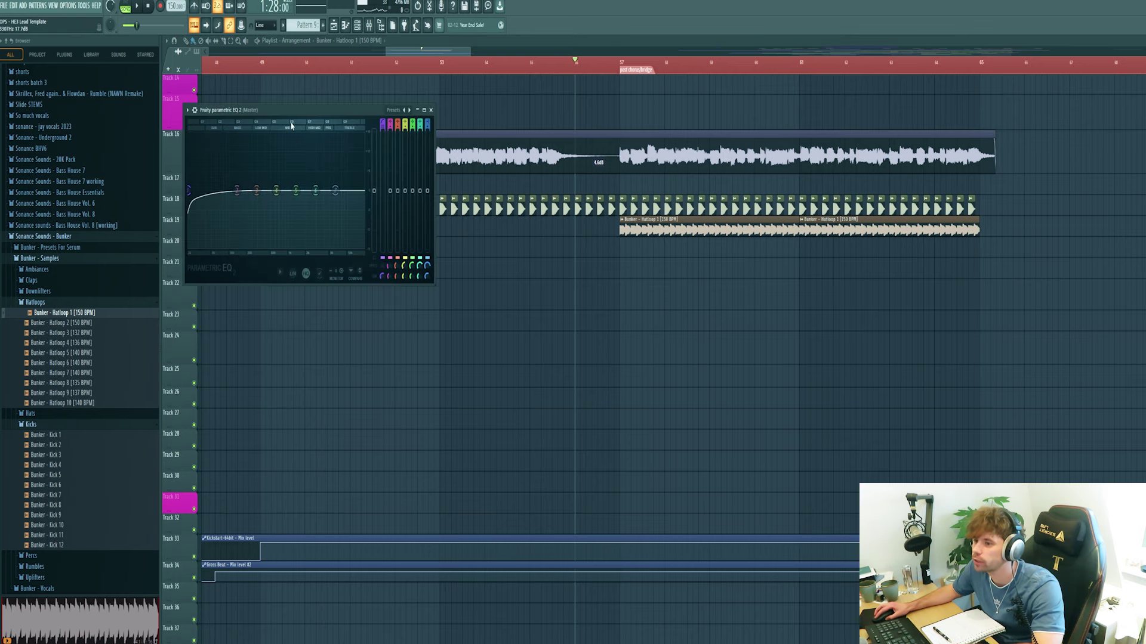
drag(289, 110, 568, 255)
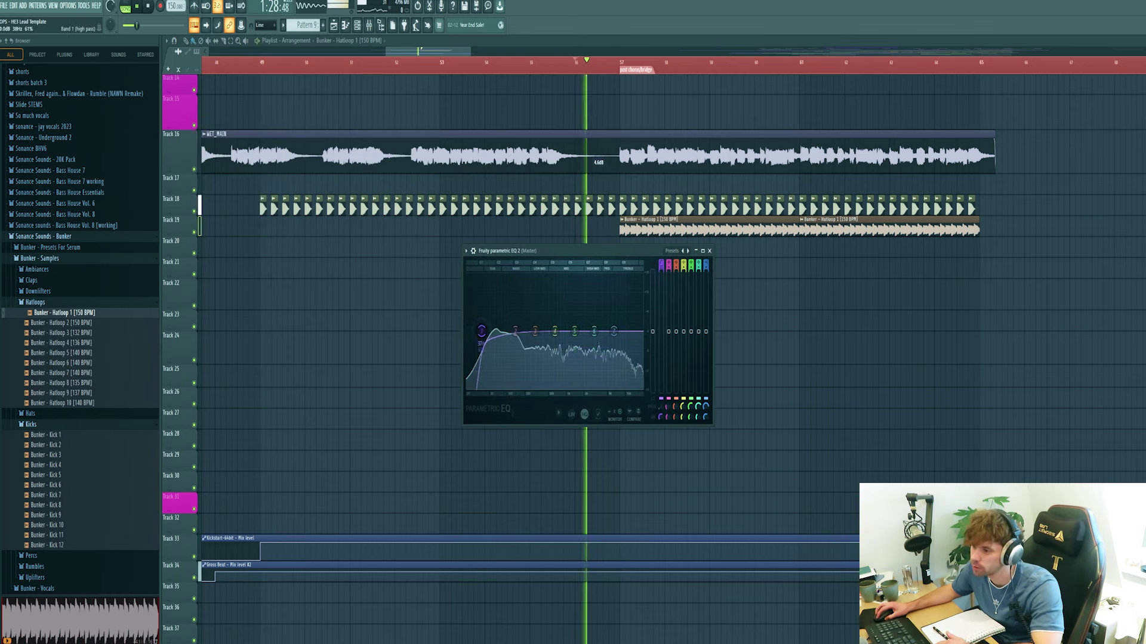
key(space)
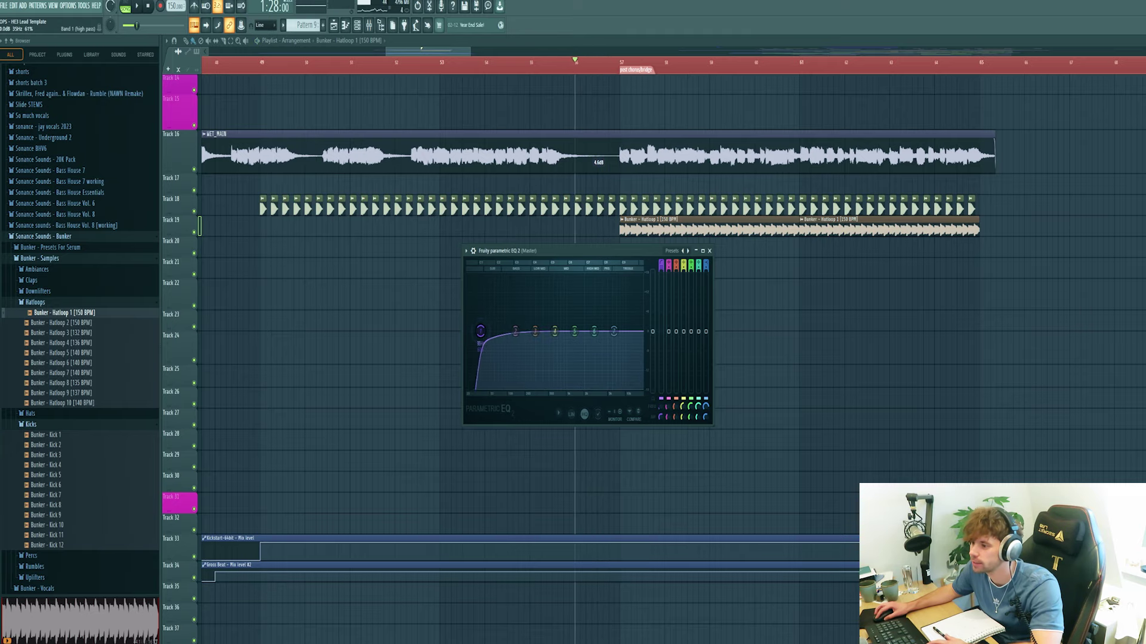
scroll(622, 289, up, 5)
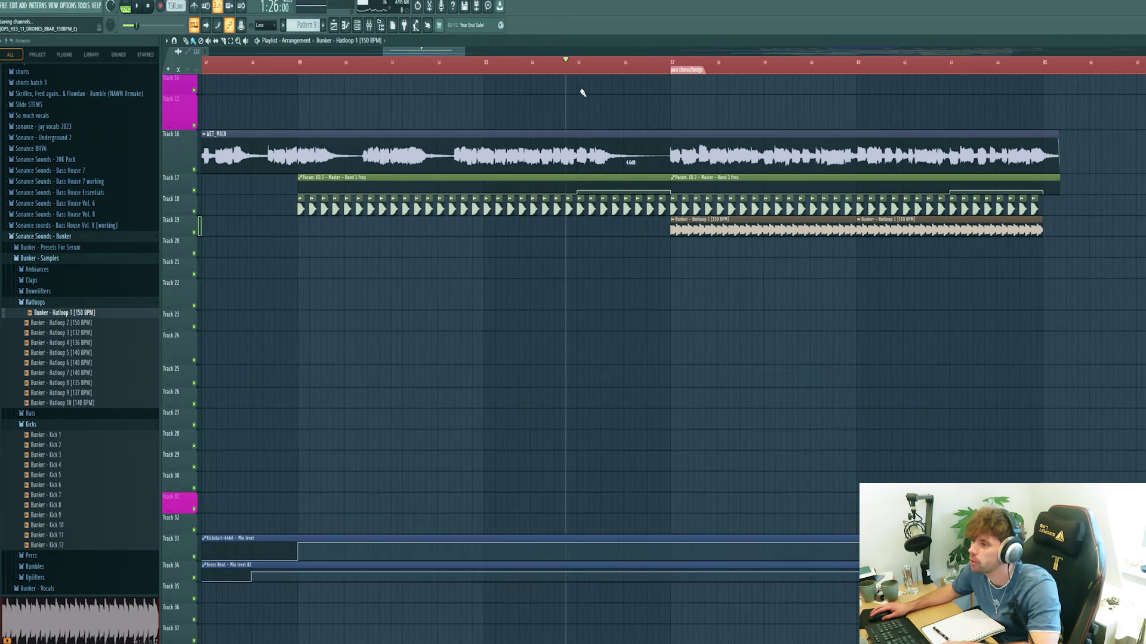
key(space)
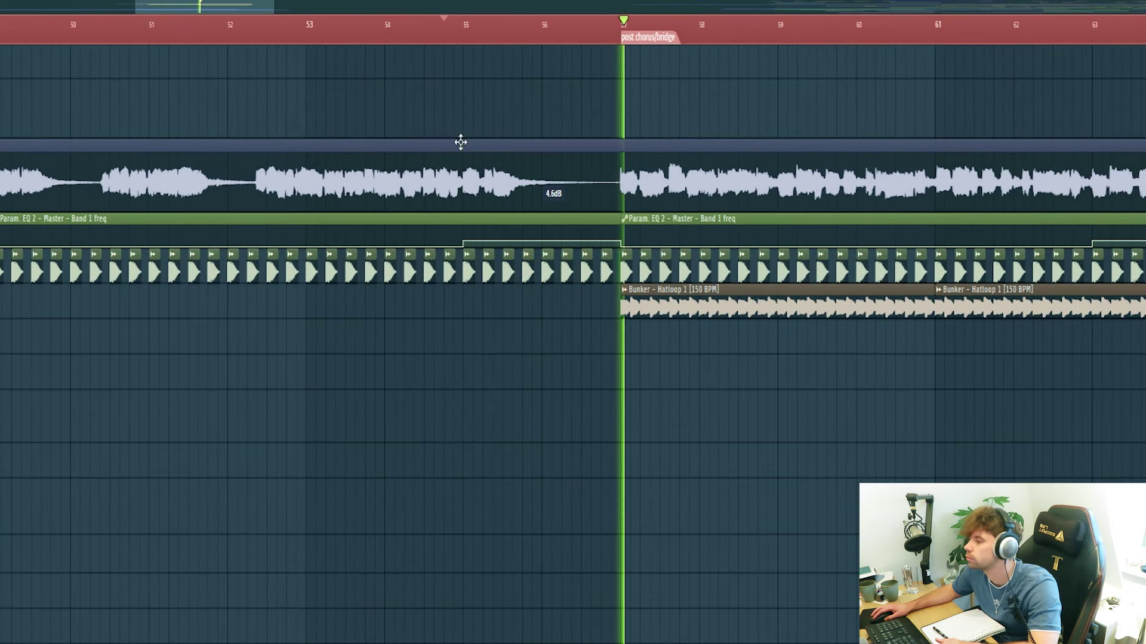
Trim the Crash - 8 clip to one beat and paint repeated Crash hits on track 20
key(space)
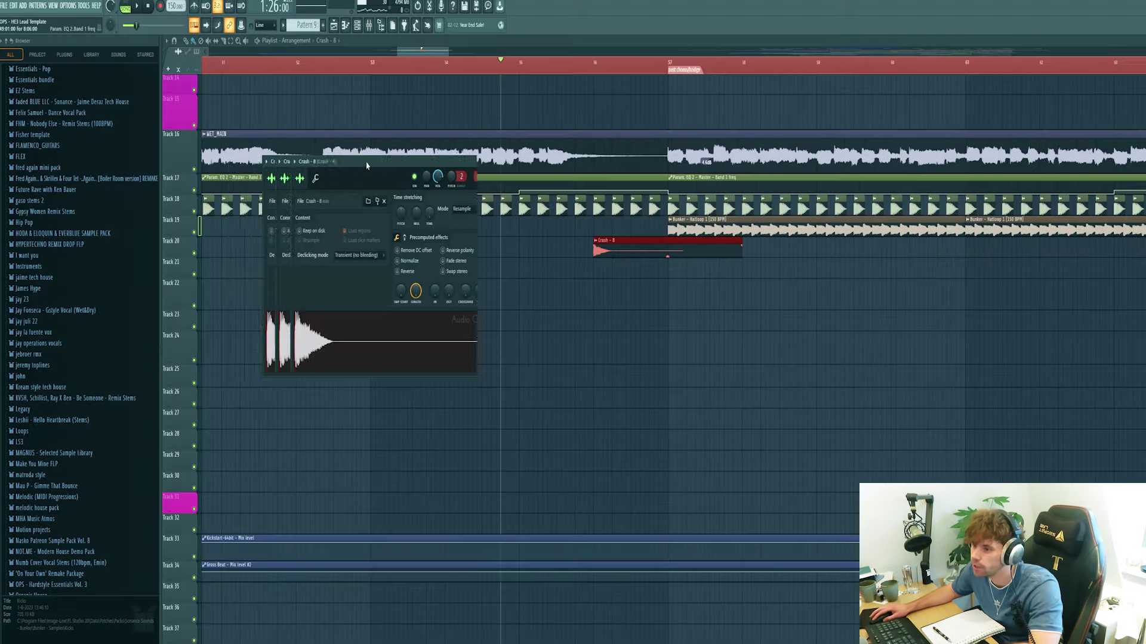
drag(380, 165, 583, 184)
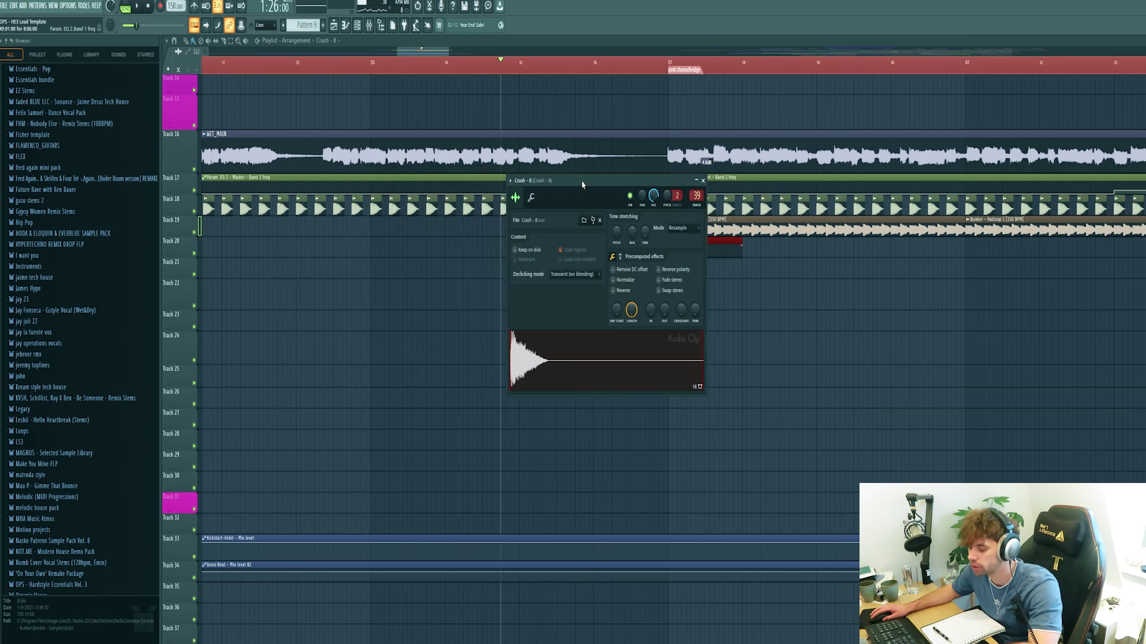
click(742, 309)
scroll(649, 248, up, 2)
key(p)
drag(777, 249, 602, 251)
scroll(614, 253, up, 4)
click(602, 245)
click(654, 239)
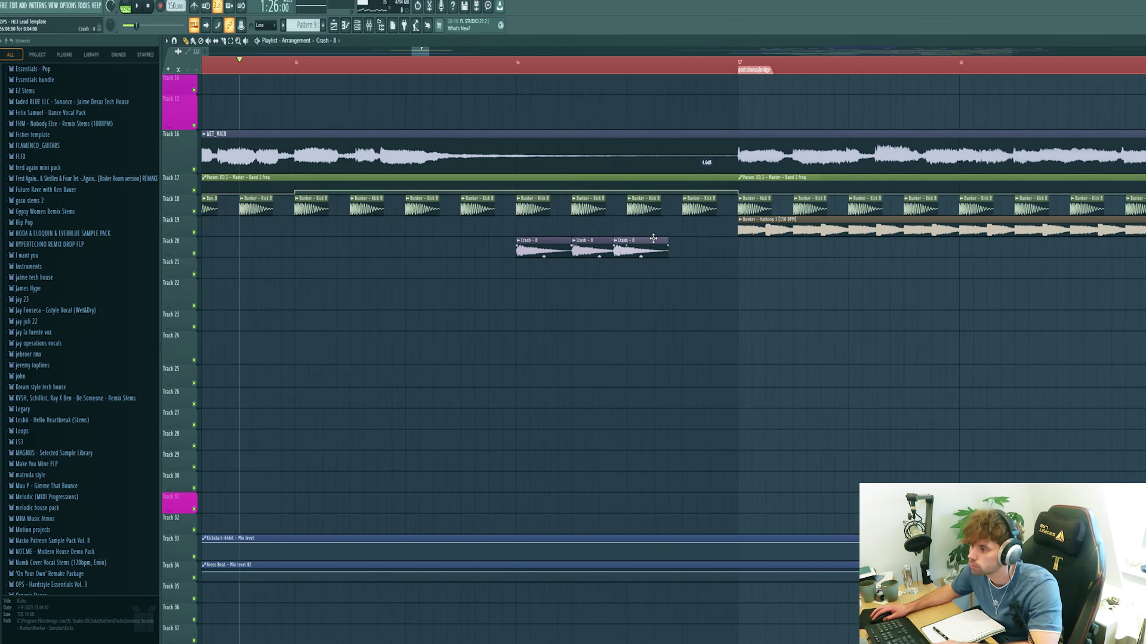
Make a unique, reversed Crash - 8 copy and stretch it on Track 21 to end at the hits
right_click(466, 244)
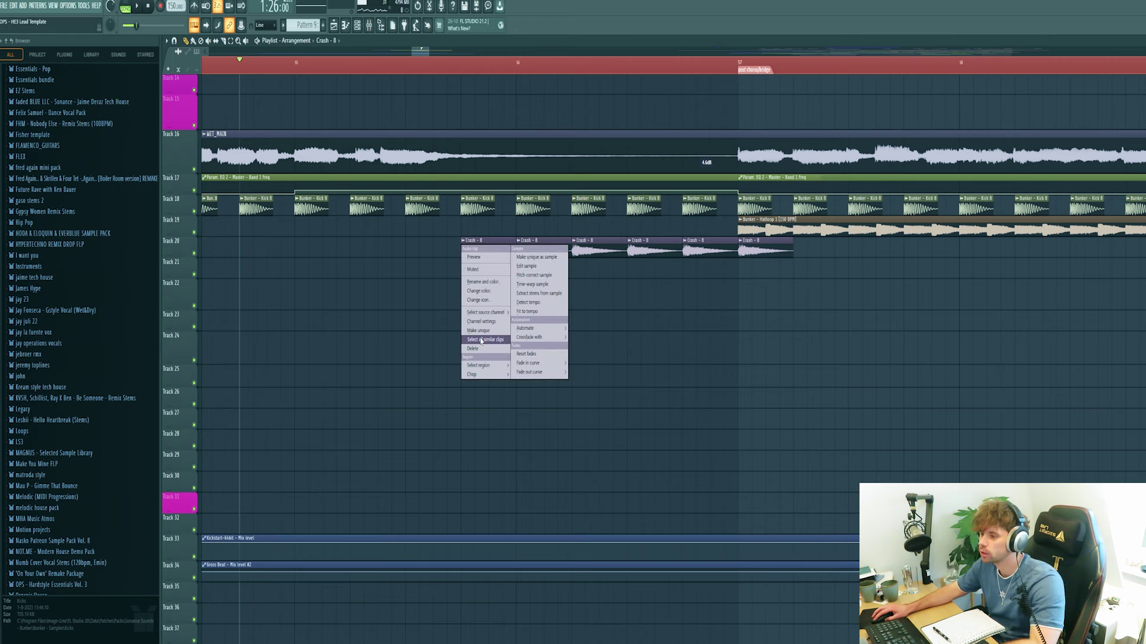
click(481, 340)
click(464, 240)
click(488, 332)
double_click(484, 248)
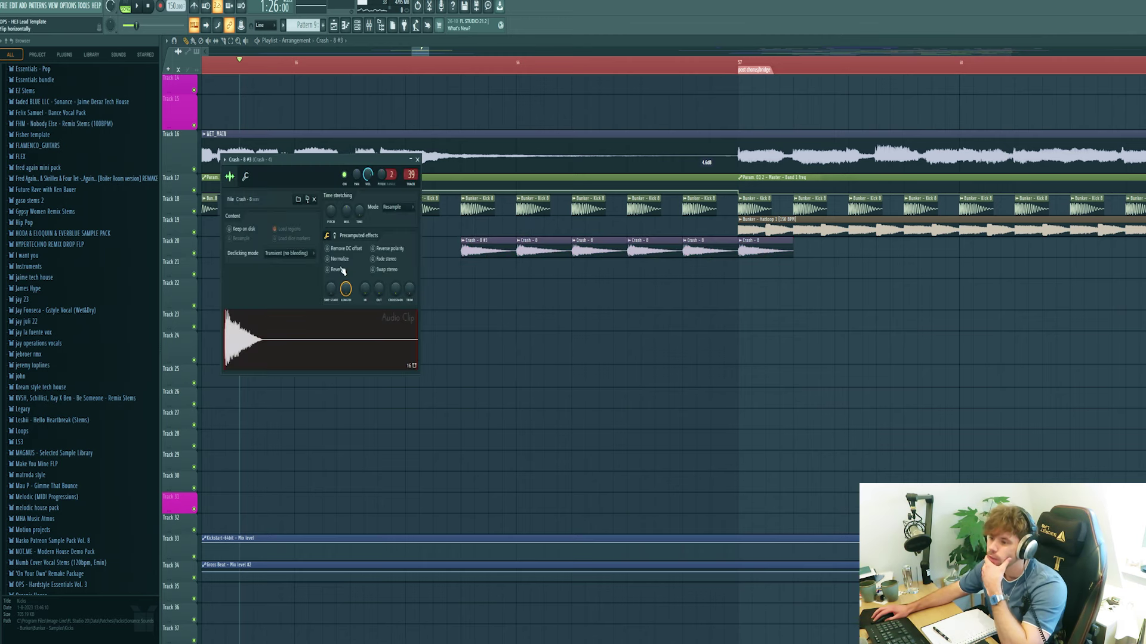
drag(473, 248, 780, 269)
drag(639, 266, 458, 268)
key(space)
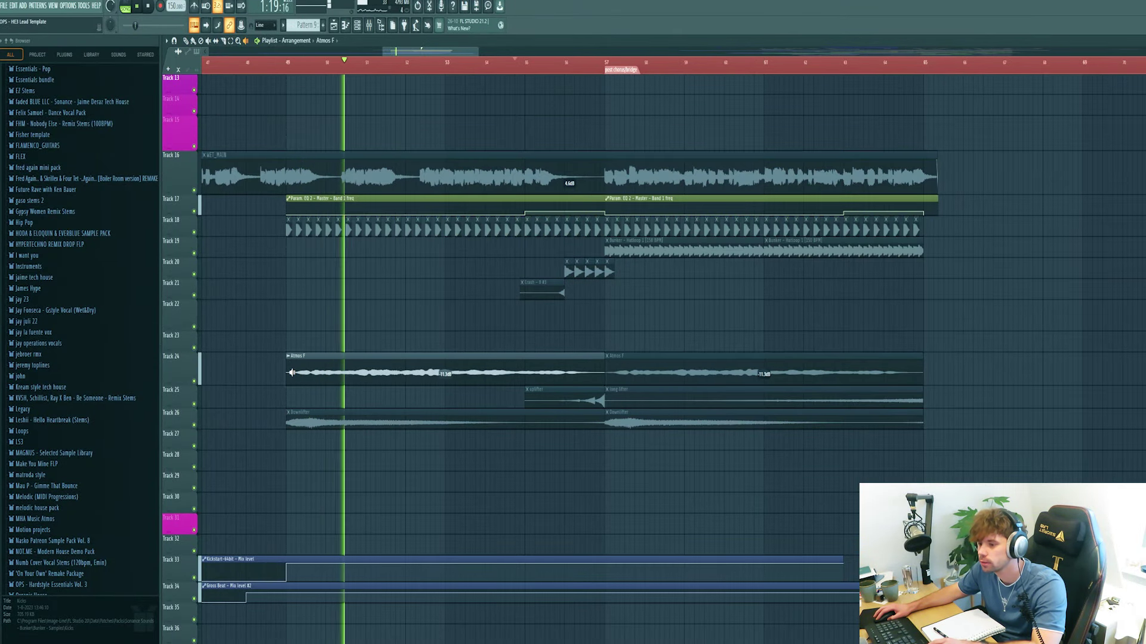
Audition the Downlifter, uplifter and long lifter transitions on tracks 24–26 around the drop
click(291, 420)
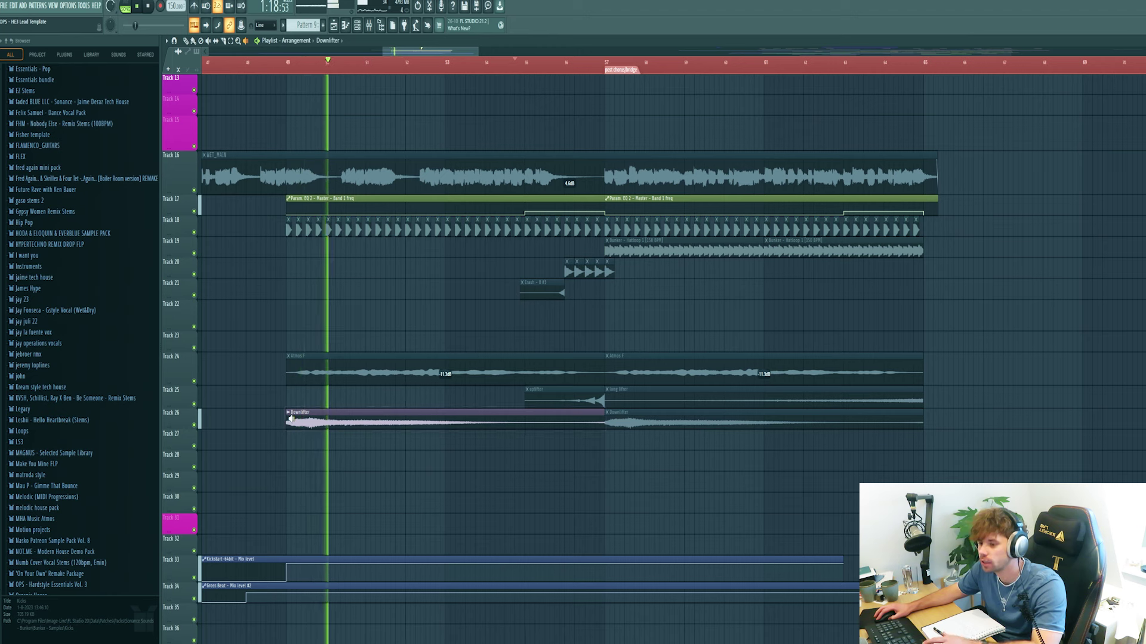
click(576, 396)
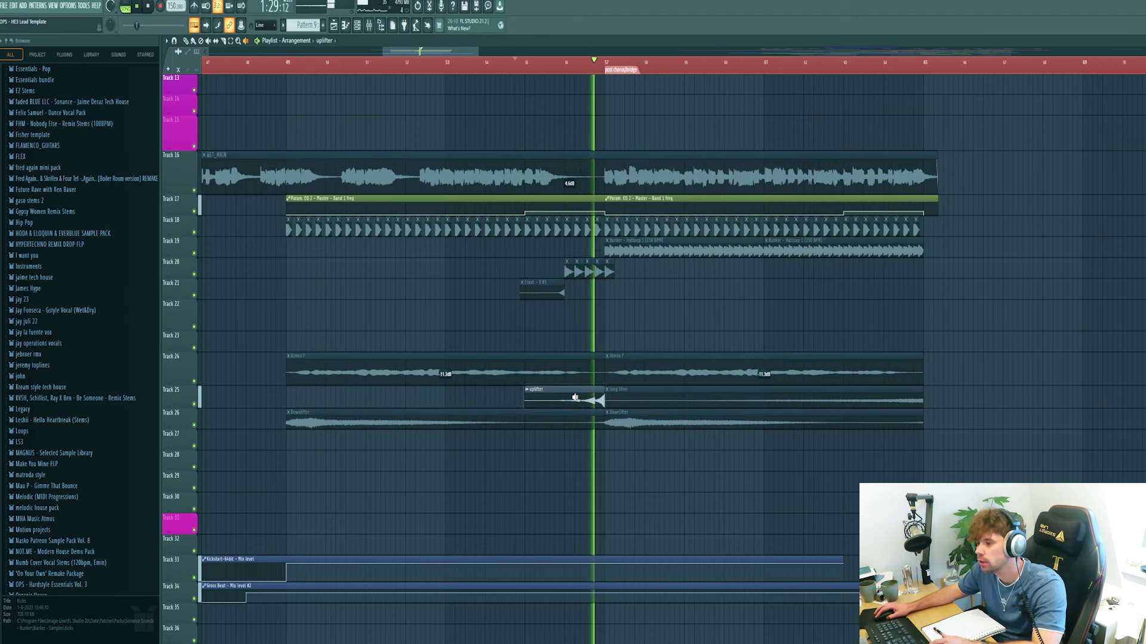
click(583, 397)
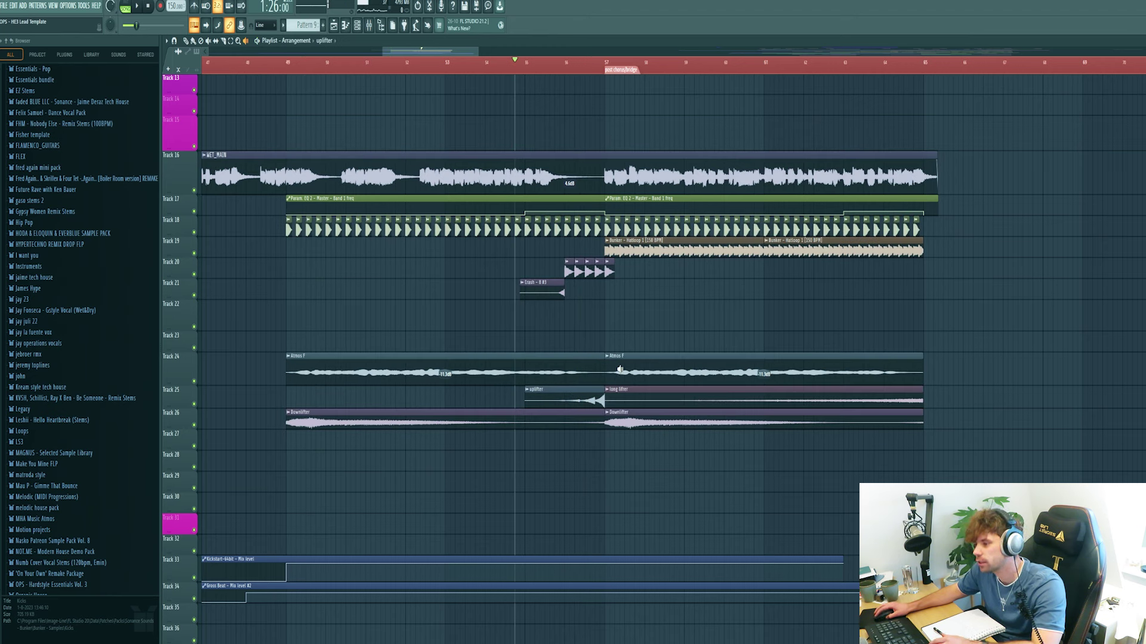
click(861, 400)
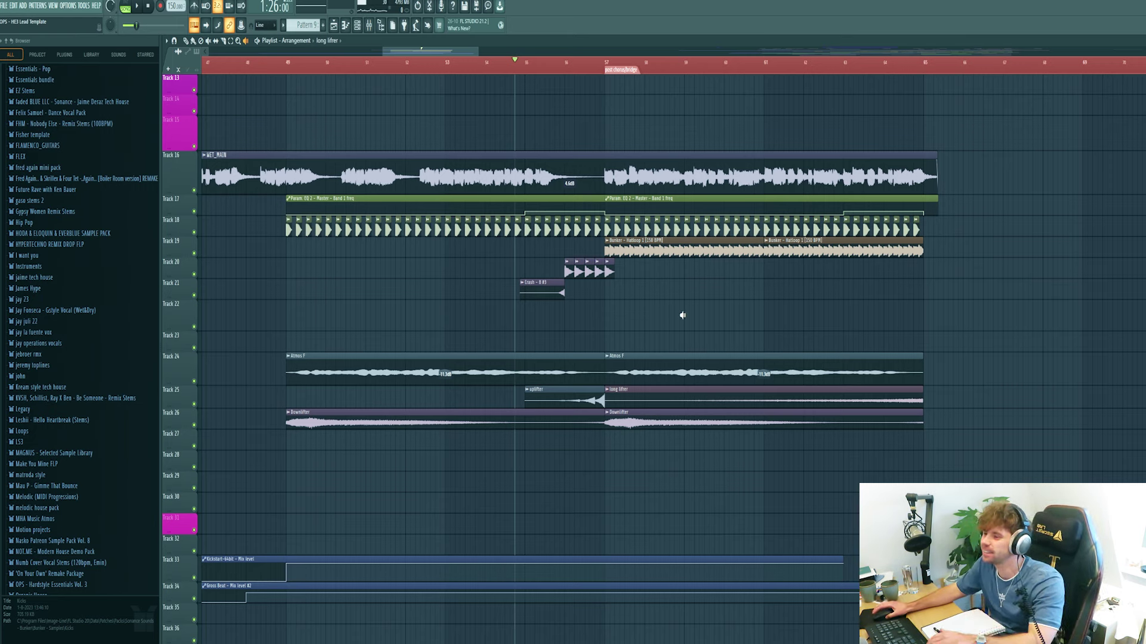
key(space)
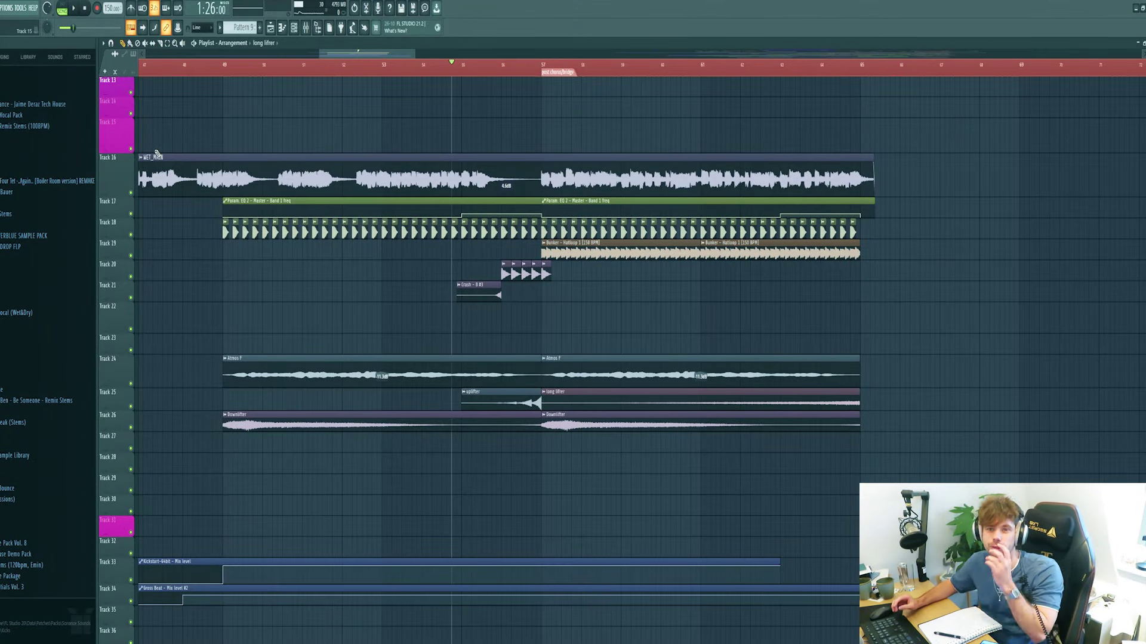
Create Pattern 15 with a new Serum #6 channel and open its piano roll
click(261, 29)
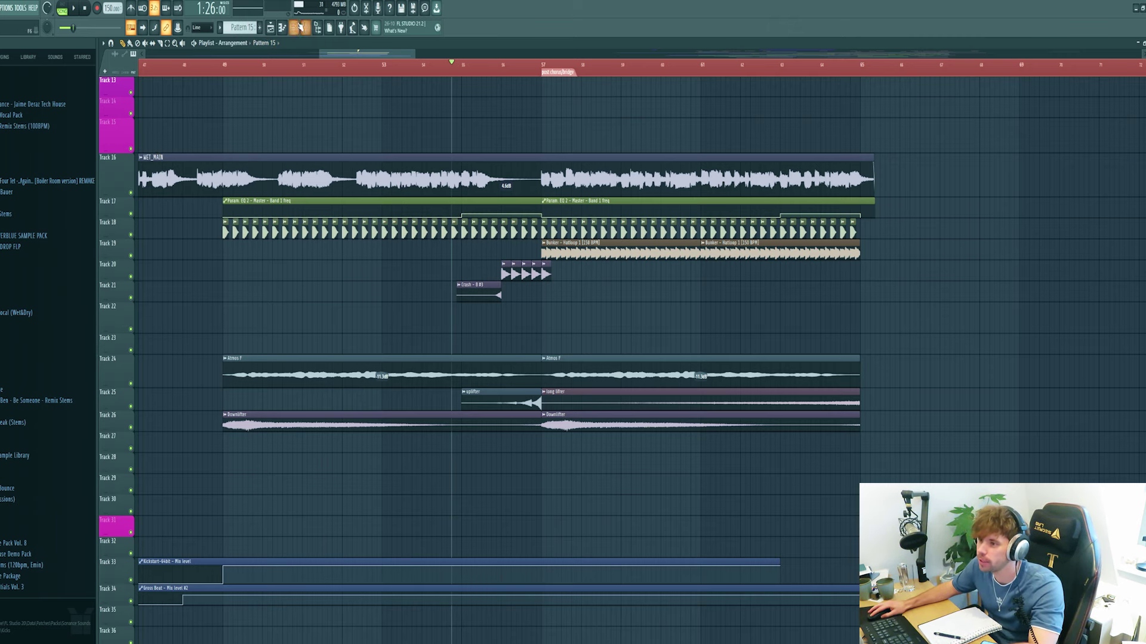
click(299, 27)
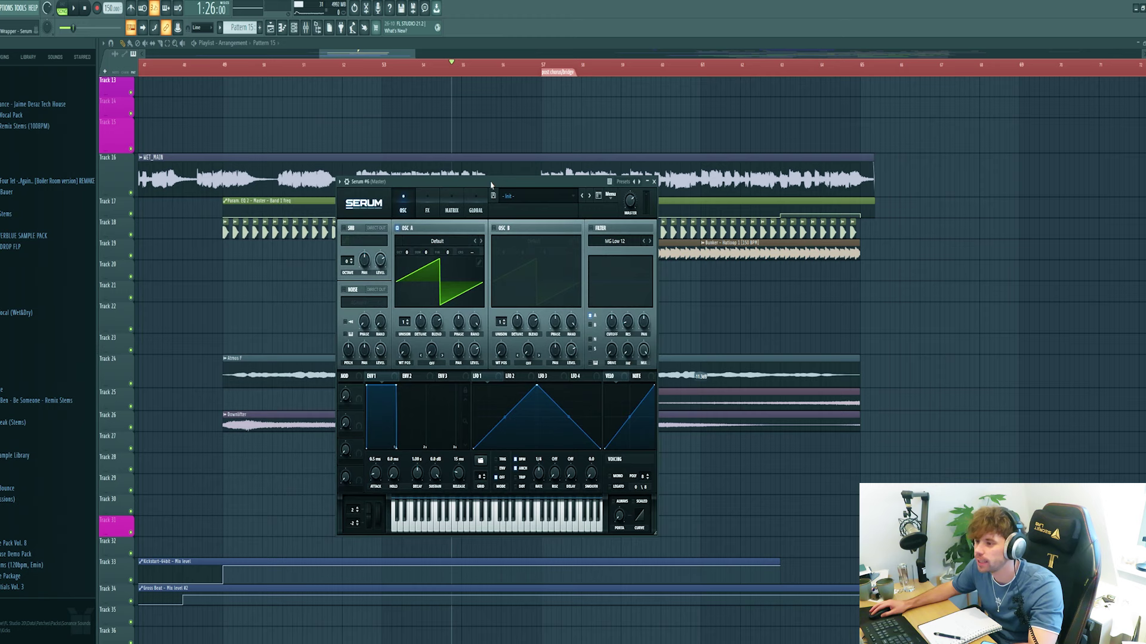
drag(490, 182, 506, 181)
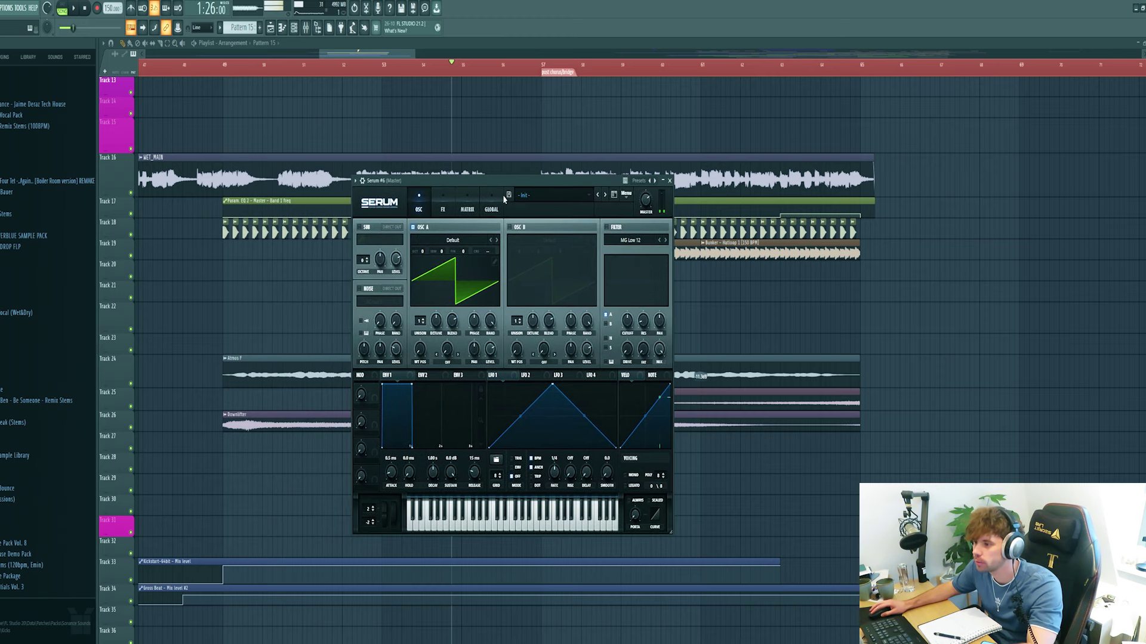
click(293, 28)
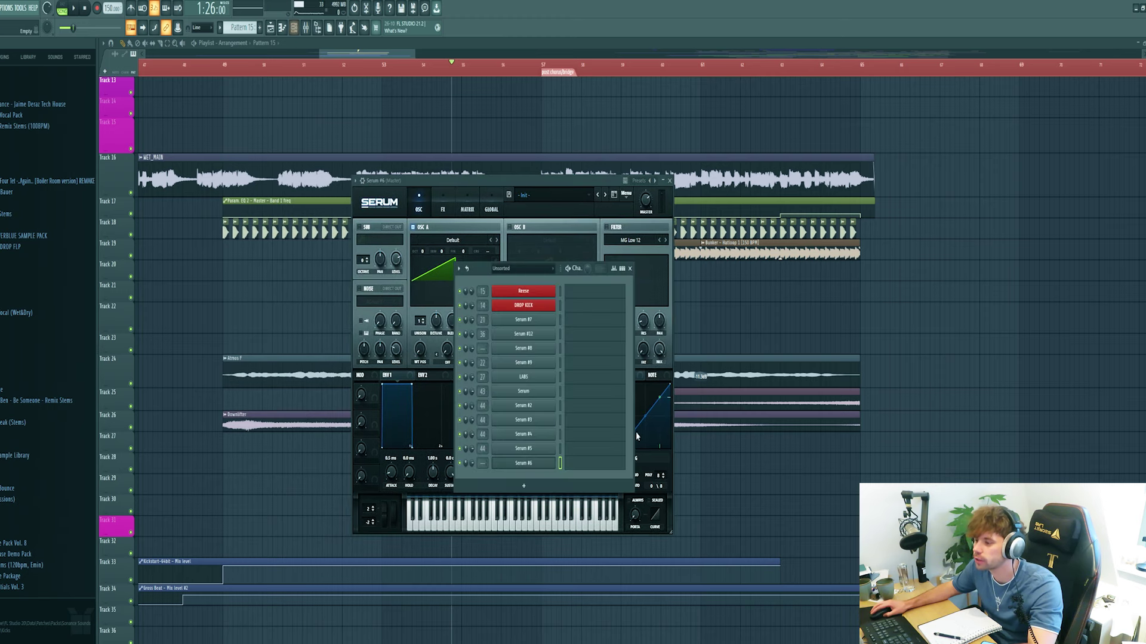
click(596, 470)
Draw two E4 bass notes at the start and repeat them across to bar 3
click(166, 288)
drag(166, 288, 123, 304)
click(149, 298)
key(ctrl+a)
key(ctrl+b)
key(ctrl+b)
key(ctrl+b)
key(ctrl+b)
key(ctrl+b)
key(ctrl+b)
key(ctrl+b)
Raise the later note groups to C5 and D5, then play the bass line
drag(524, 333, 309, 274)
drag(313, 294, 318, 278)
key(Up)
key(Up)
key(Up)
key(Up)
key(Up)
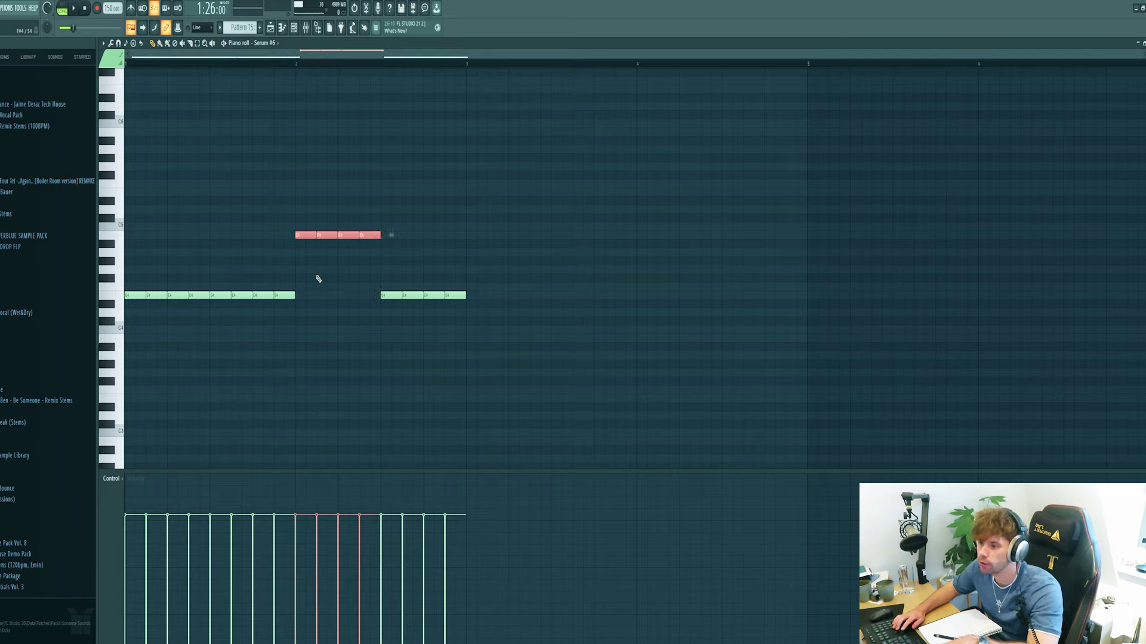
drag(318, 279, 511, 332)
key(Up)
key(Up)
key(Up)
key(Up)
key(Up)
key(Up)
key(Up)
key(Up)
key(Up)
key(Up)
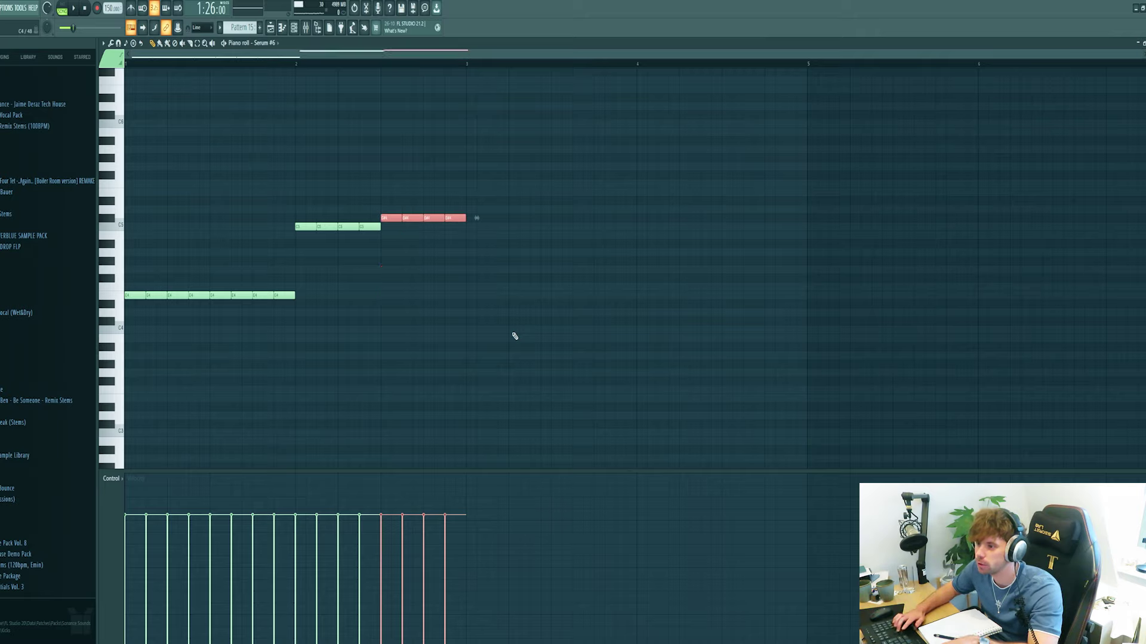
key(ctrl+d)
key(space)
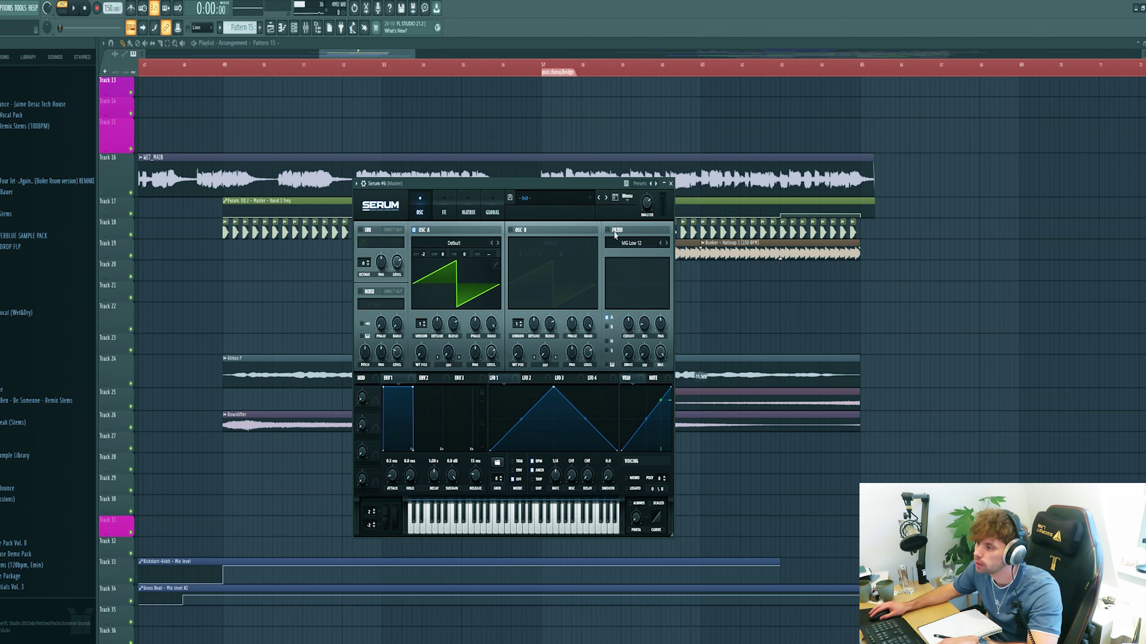
Enable MG Low 12 at 32 Hz cutoff, set ENV 2 sustain 0, decay 659 ms, and route it to cutoff
click(655, 86)
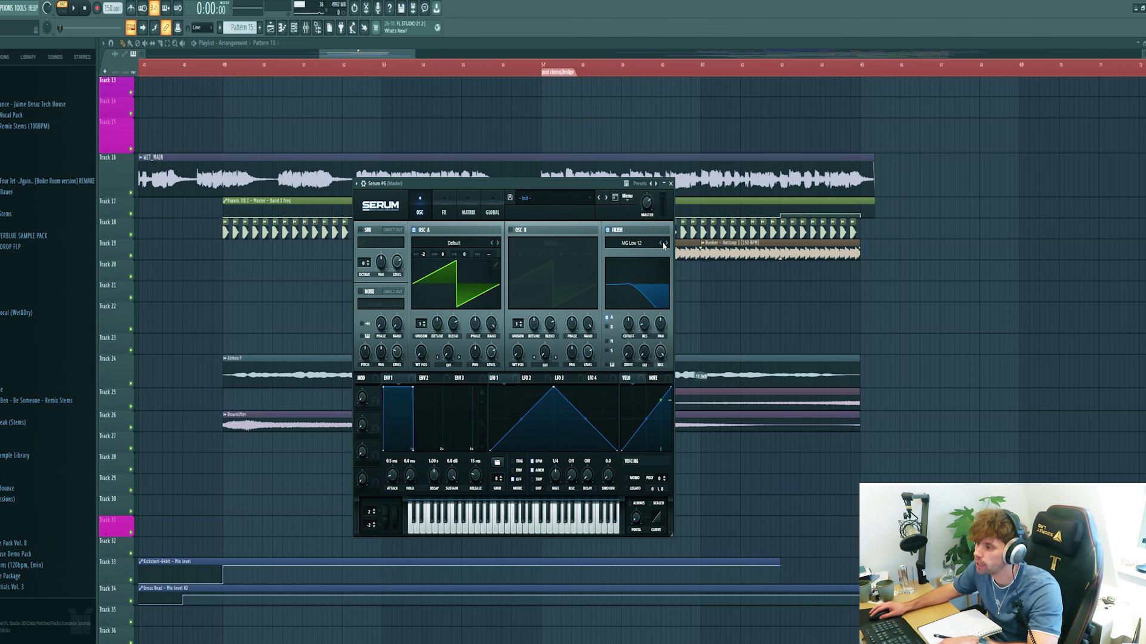
drag(629, 325, 619, 354)
click(428, 380)
drag(436, 478, 425, 486)
drag(420, 378, 624, 318)
key(space)
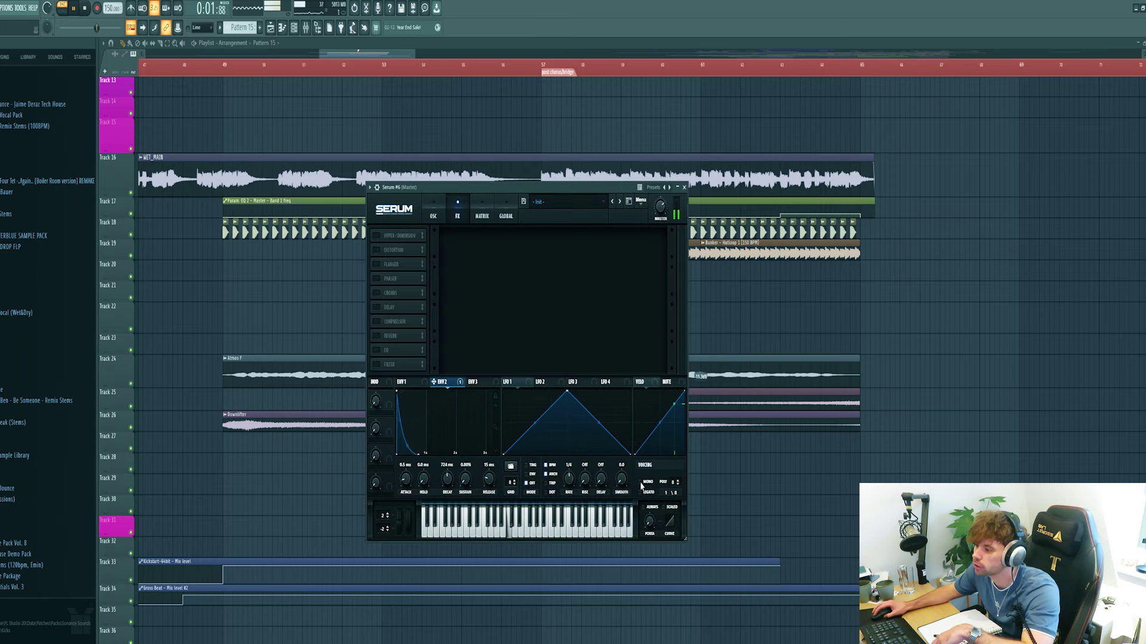
Enable Distortion at 64% drive and move the Filter, set to 511 Hz, right below it
click(376, 250)
drag(607, 247, 612, 207)
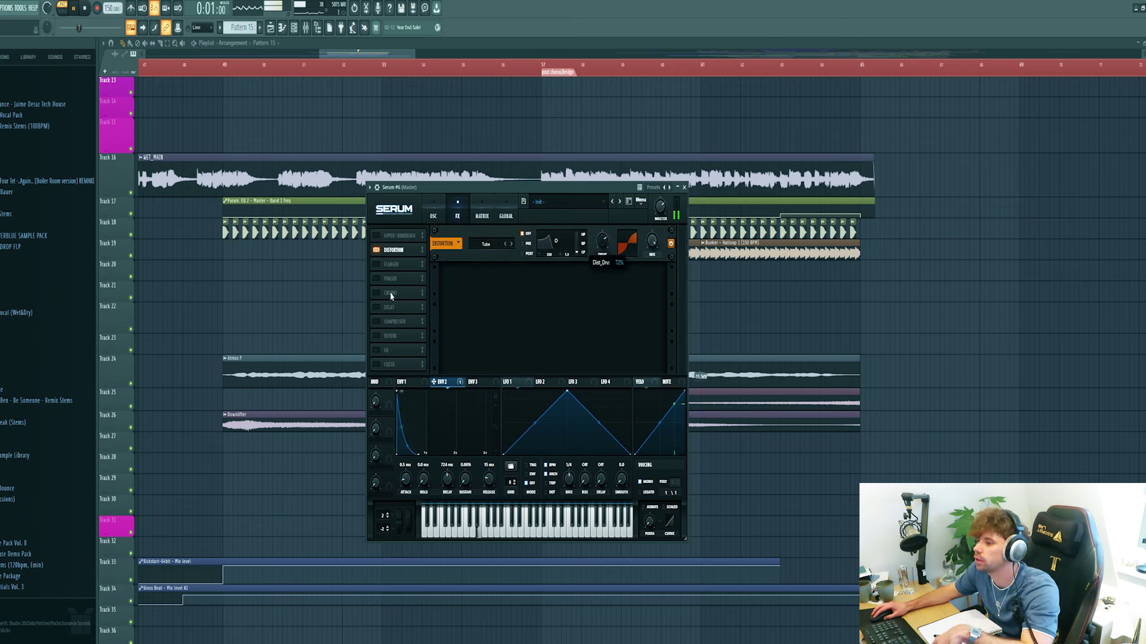
click(376, 365)
drag(398, 365, 406, 263)
drag(532, 277, 532, 280)
Add a multiband Compressor at 10.4 dB gain, then an EQ with a low-pass upper band
click(376, 335)
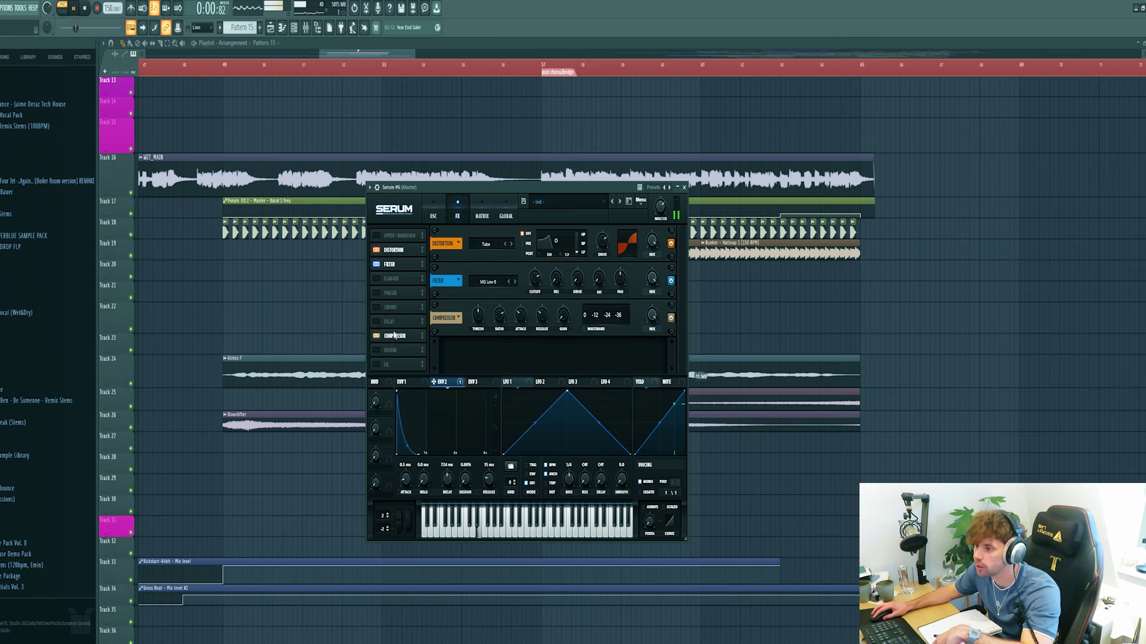
drag(394, 336, 397, 278)
click(584, 329)
drag(562, 324, 566, 296)
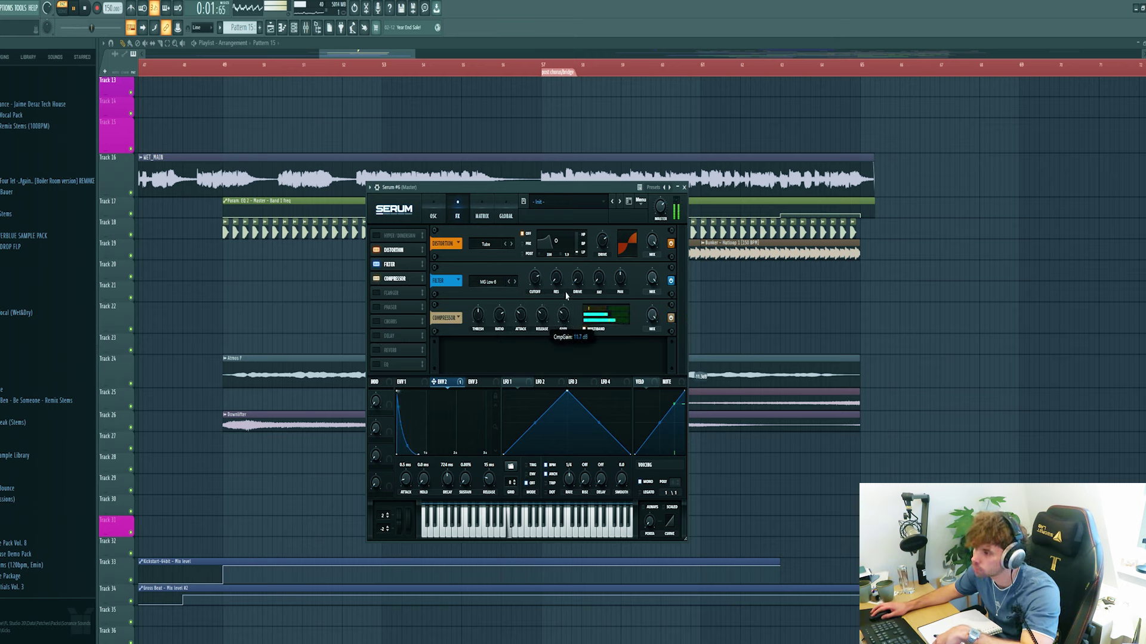
click(376, 365)
drag(394, 364, 400, 292)
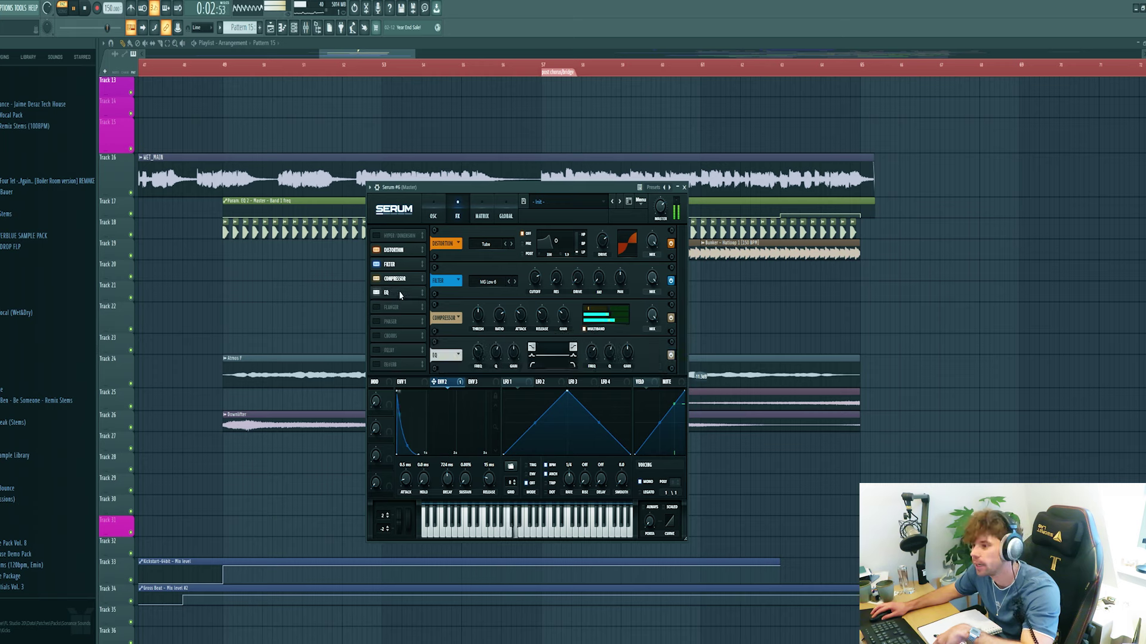
click(574, 364)
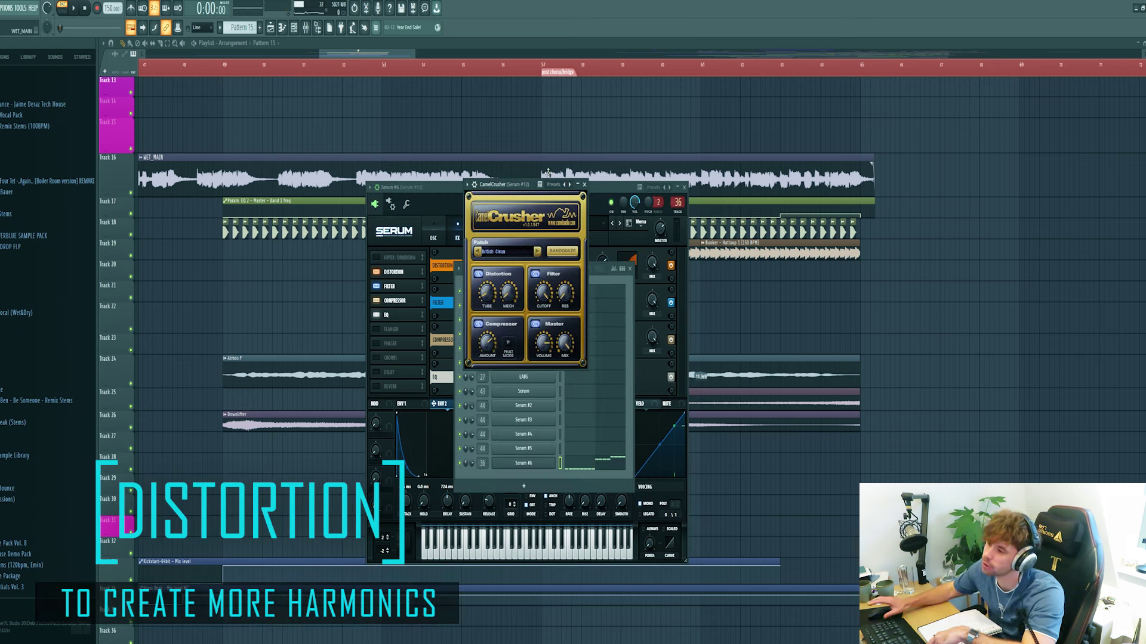
Play the processed Serum bass to hear the sidechain ducking, then stop playback
key(space)
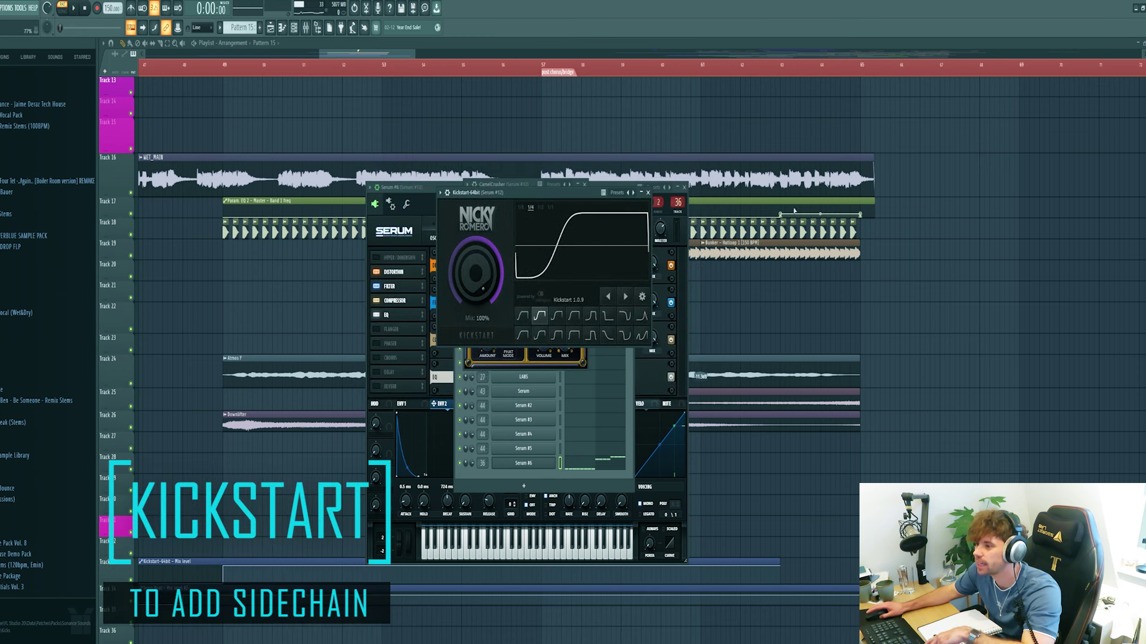
key(space)
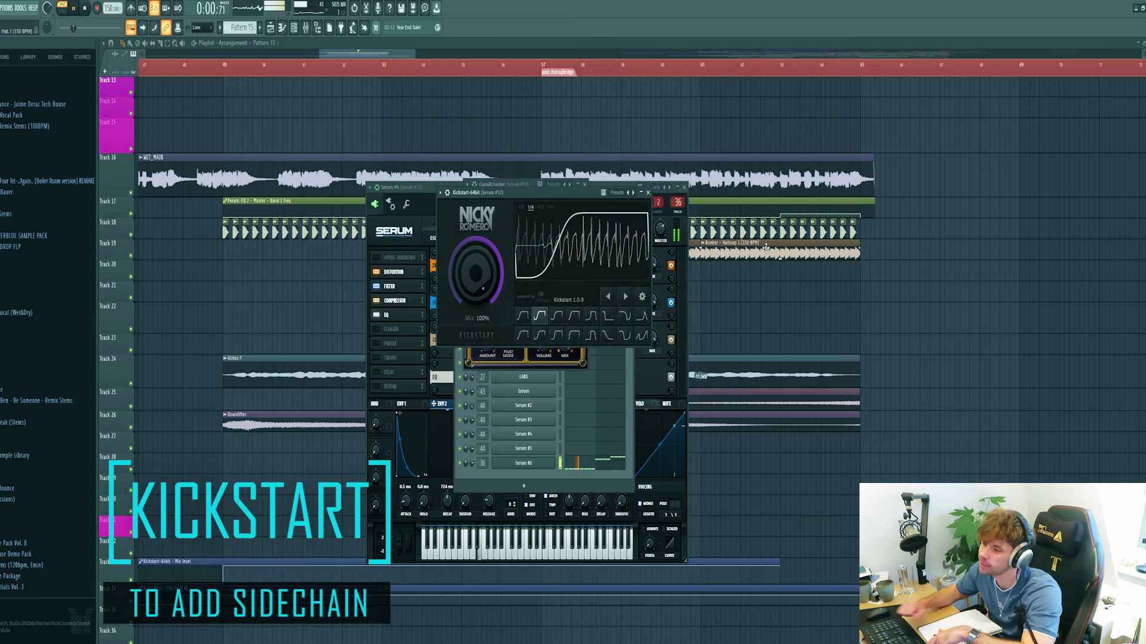
key(space)
Paint repeated Pattern 15 clips along Track 22, moving the last two to bar 61
drag(225, 256, 232, 318)
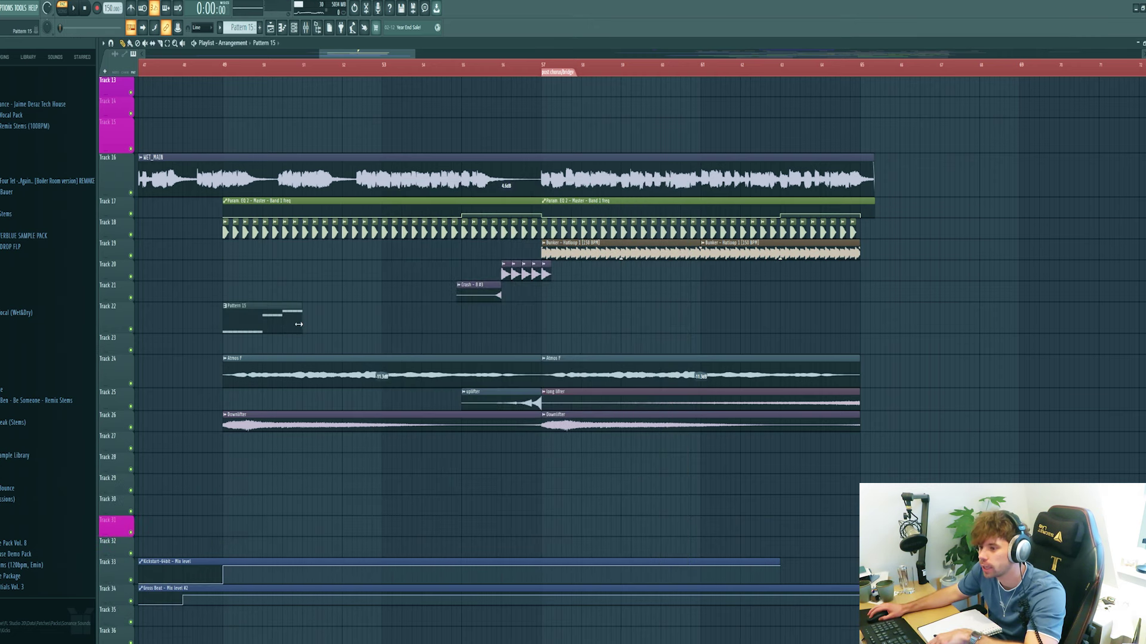
mouse_move(307, 329)
mouse_down()
mouse_move(525, 320)
mouse_move(308, 322)
mouse_up()
mouse_move(316, 323)
mouse_down()
mouse_move(269, 324)
mouse_move(583, 320)
mouse_up()
drag(586, 320, 707, 320)
drag(707, 320, 747, 320)
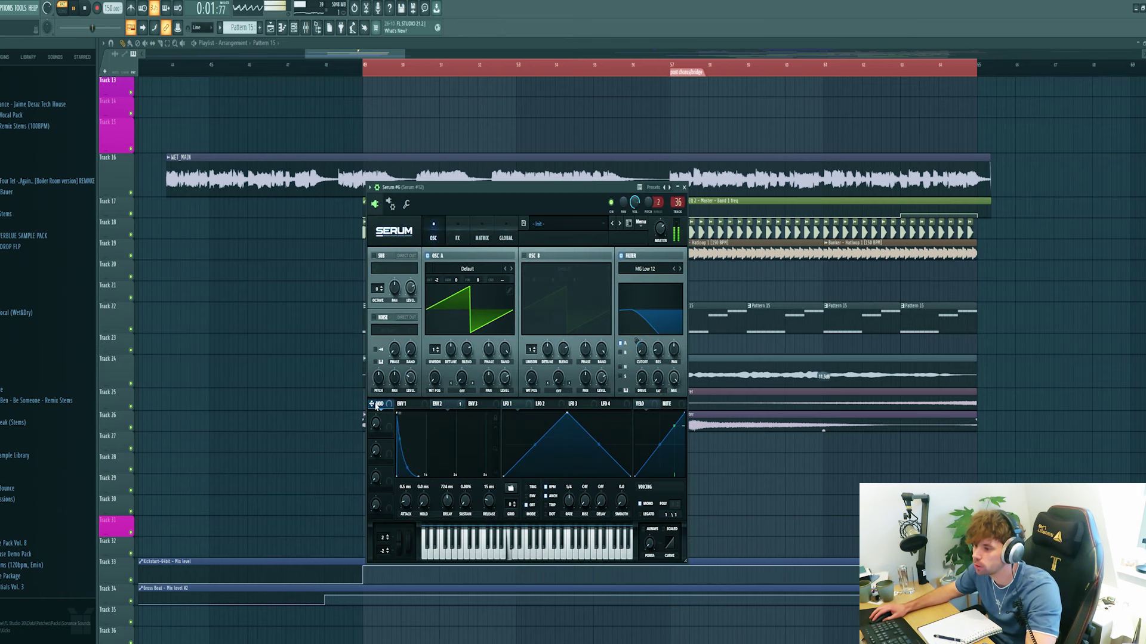
Route Serum's mod wheel to the filter cutoff, show the FX chain, and stop playback
drag(376, 406, 641, 350)
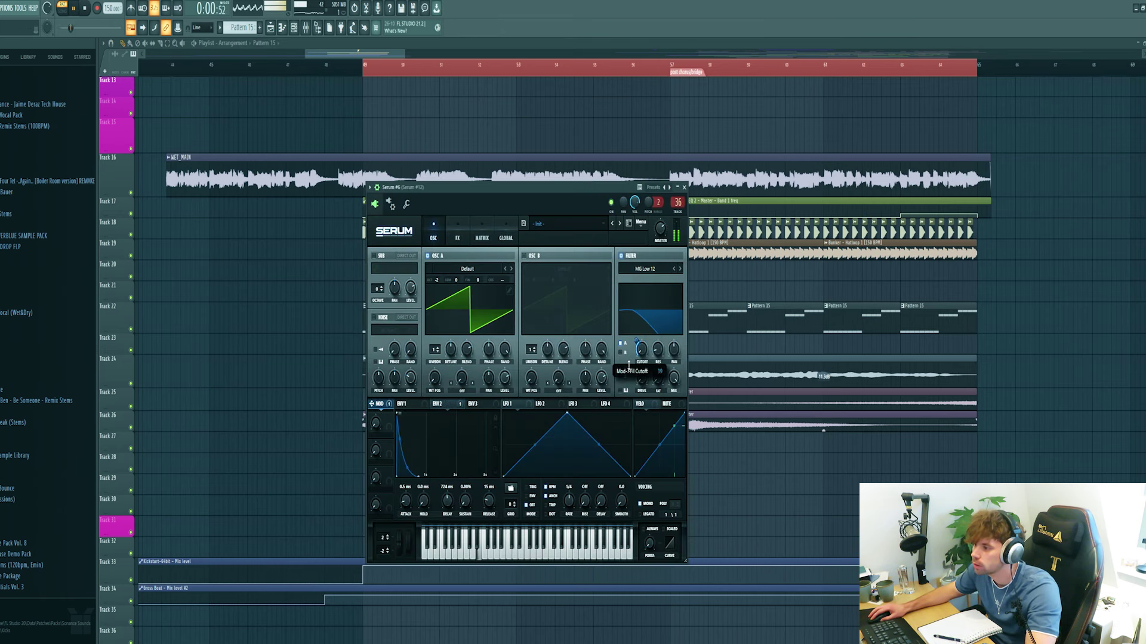
click(457, 237)
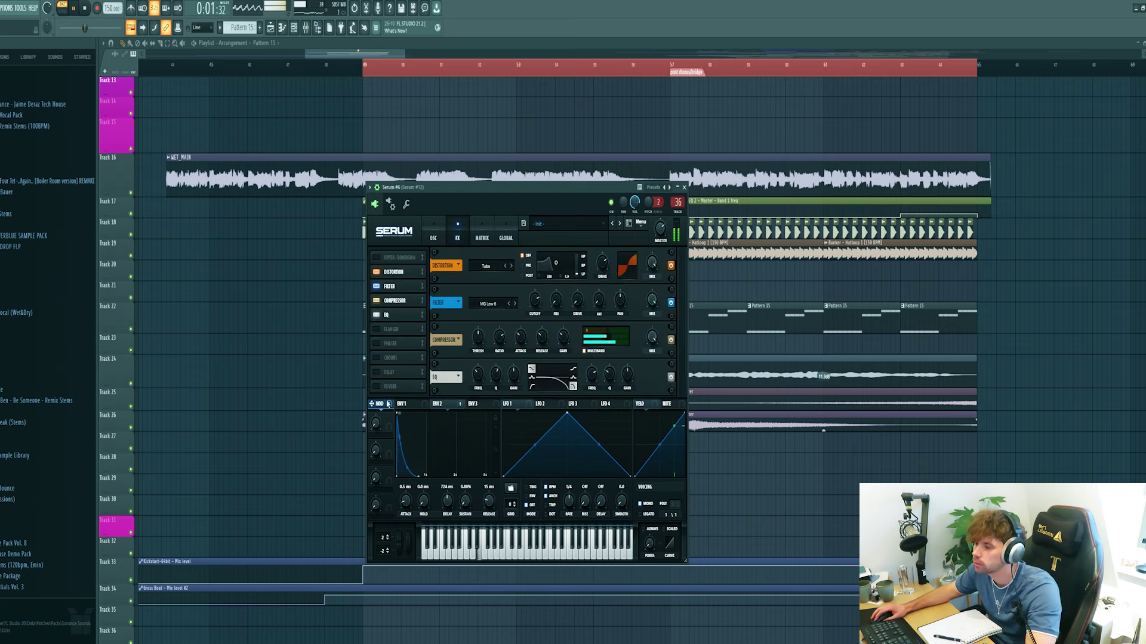
key(space)
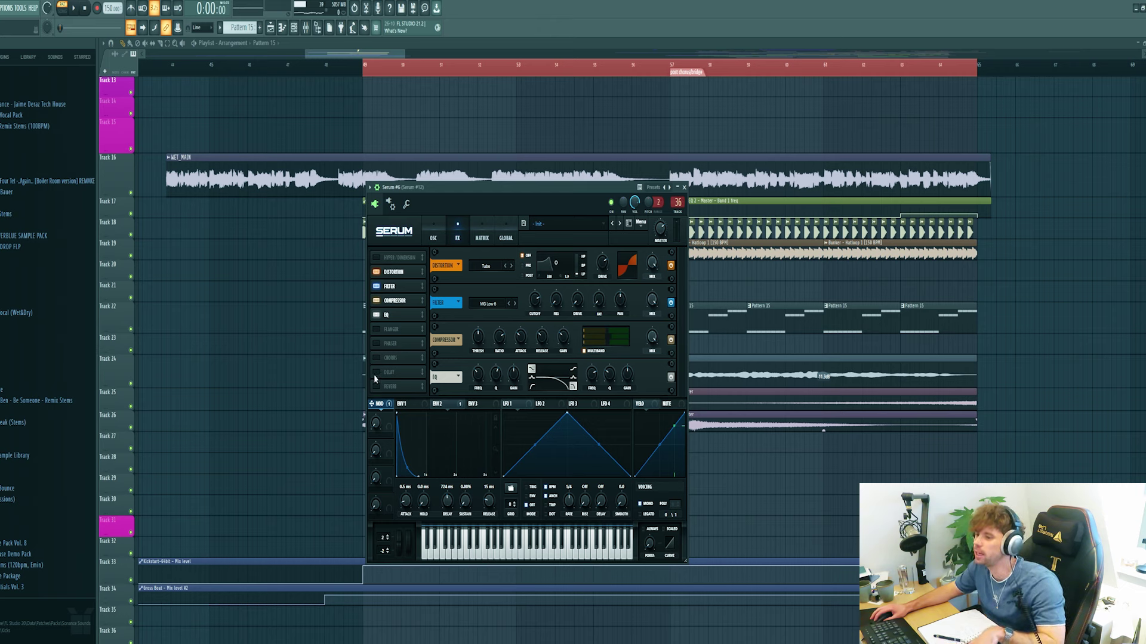
Turn on Serum's Delay in Ping-Pong mode with adjusted left and right offset times
click(375, 372)
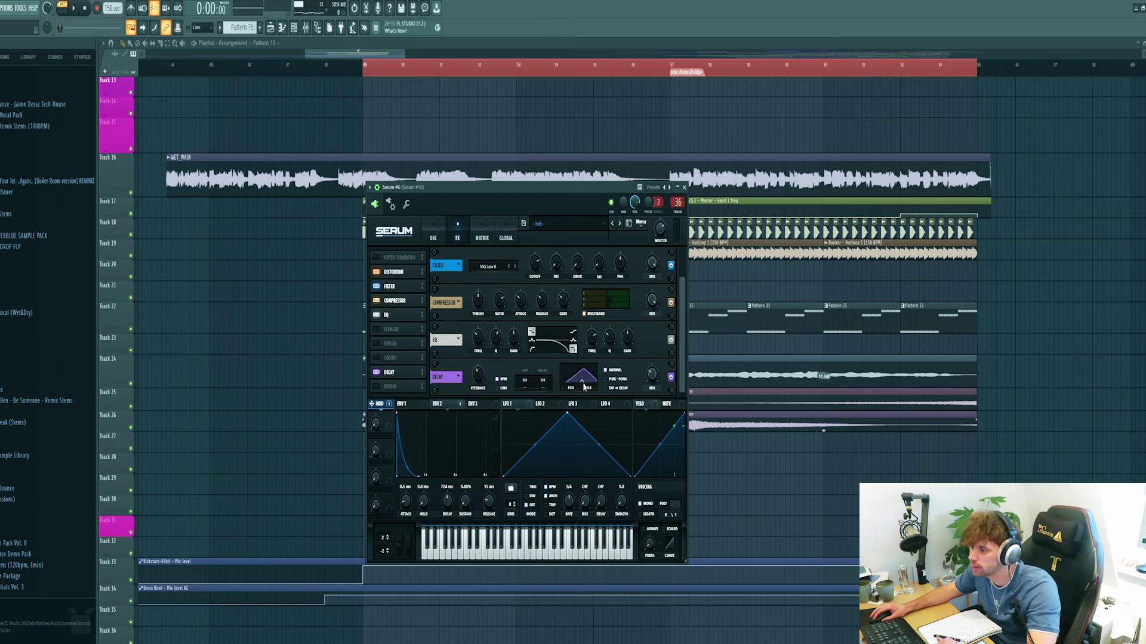
click(607, 381)
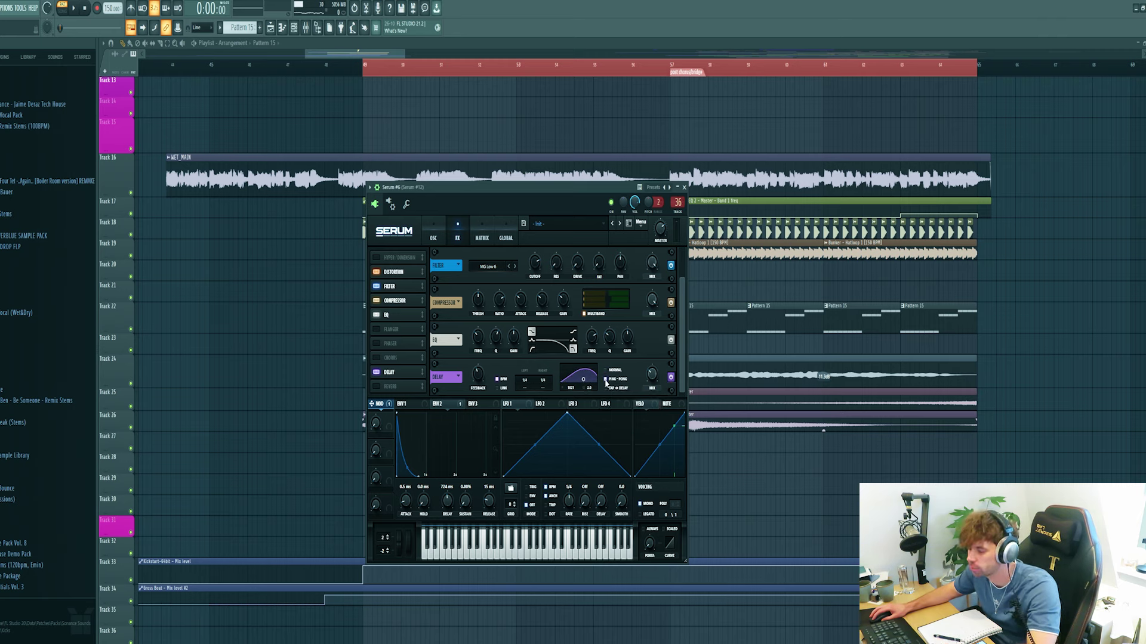
drag(529, 377, 544, 391)
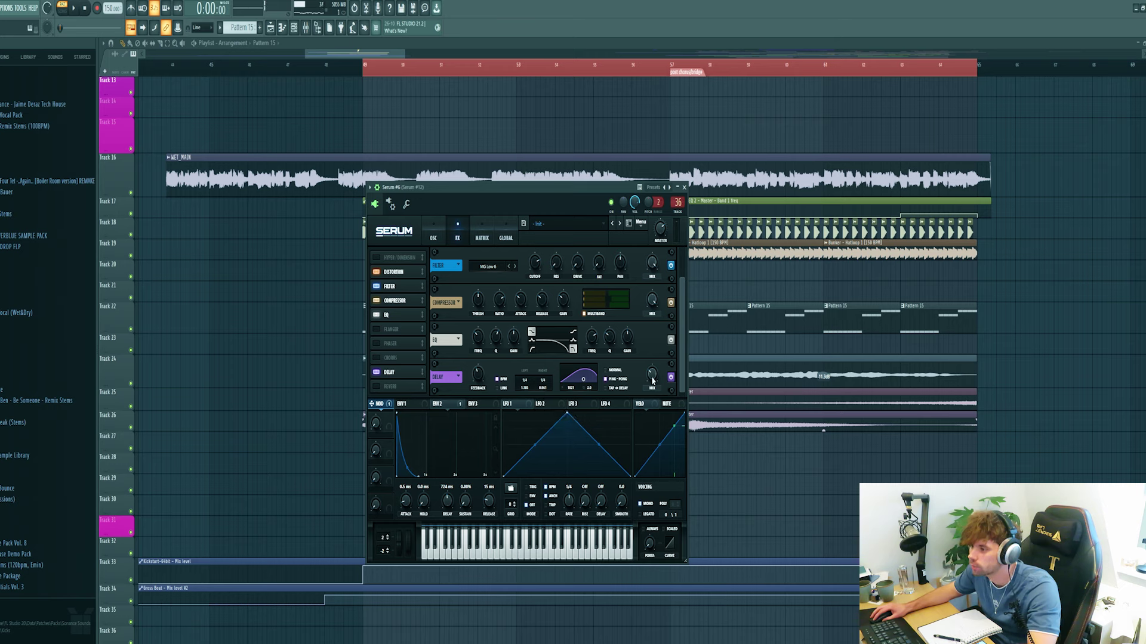
mouse_move(649, 385)
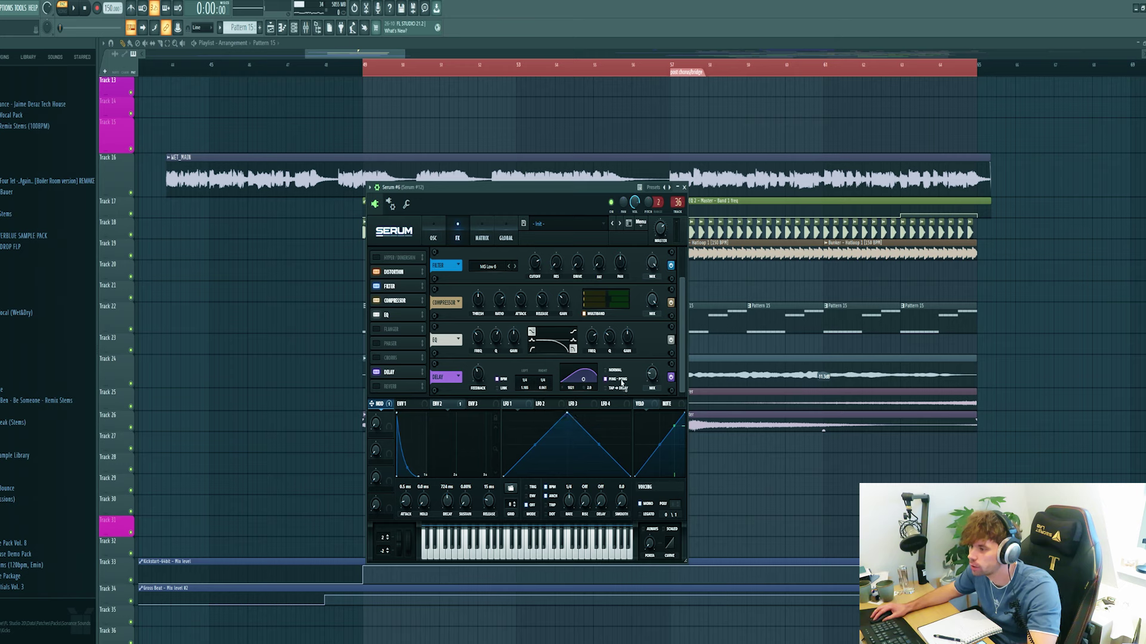
Switch on the Reverb and play the bass briefly to audition the effects
click(390, 386)
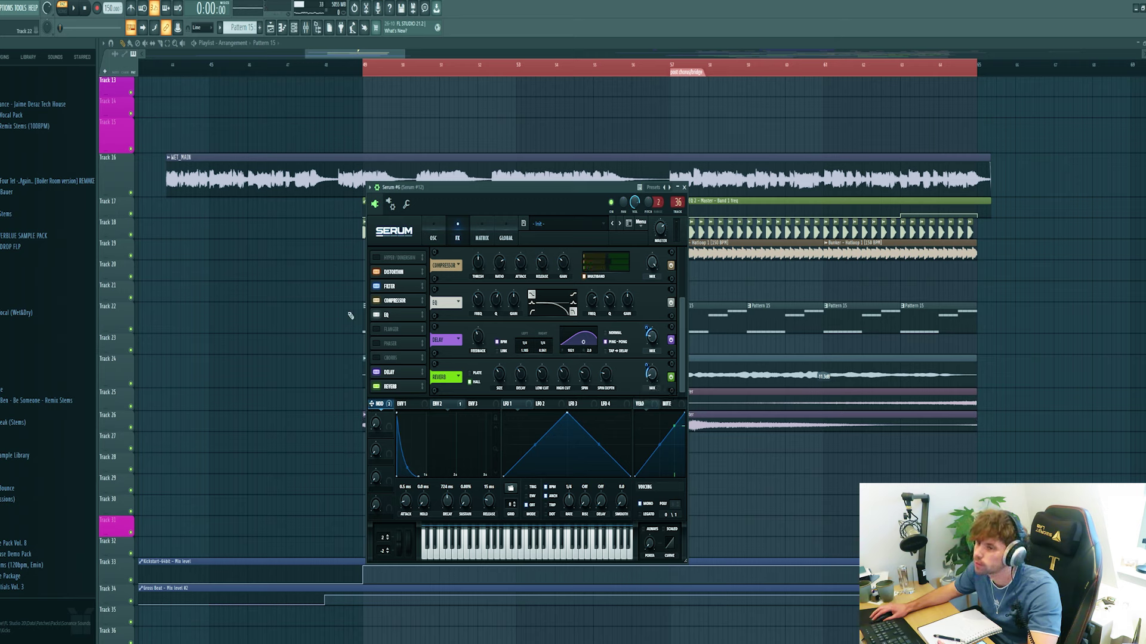
key(space)
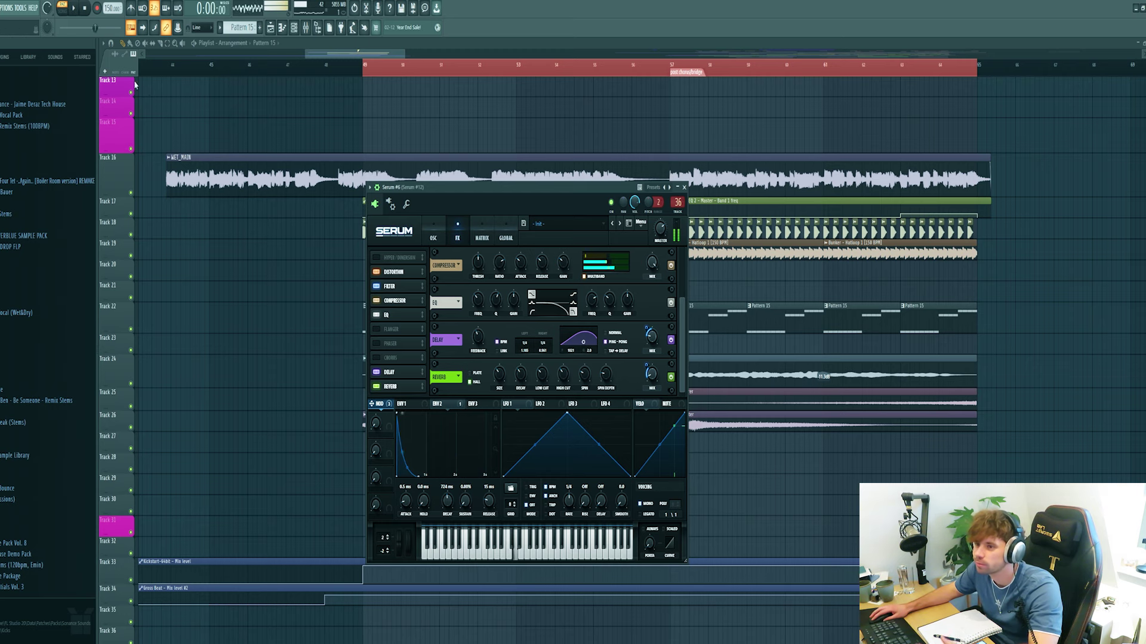
key(space)
Create a Serum #6 Mod Wheel automation clip, solo its track, and play the song from bar 49
click(19, 9)
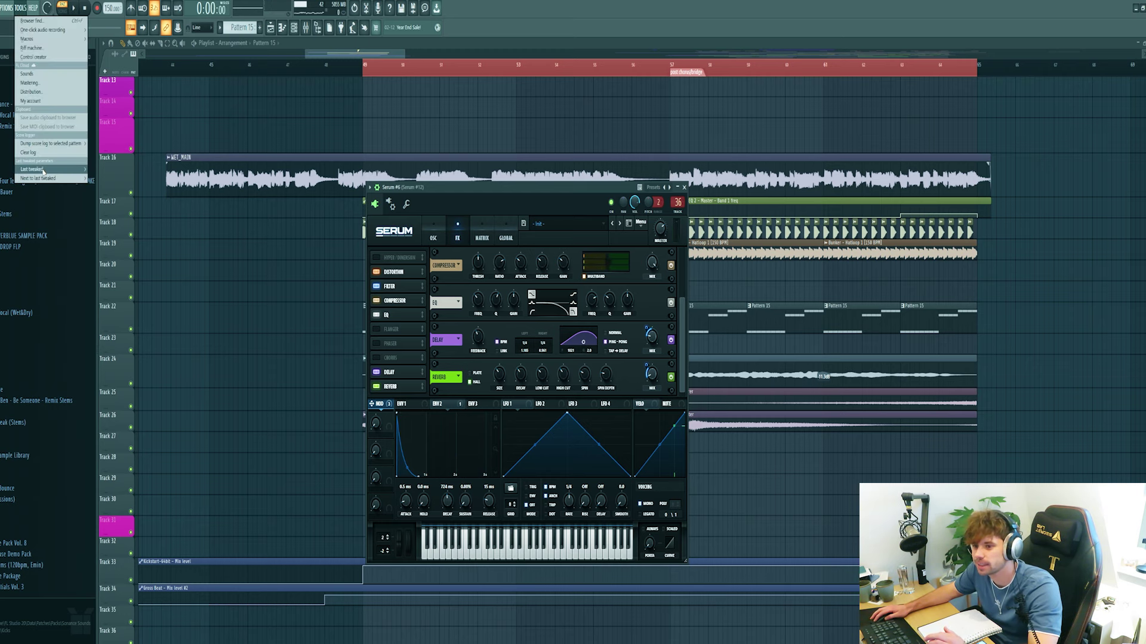
click(48, 168)
drag(431, 363, 432, 381)
scroll(431, 383, up, 5)
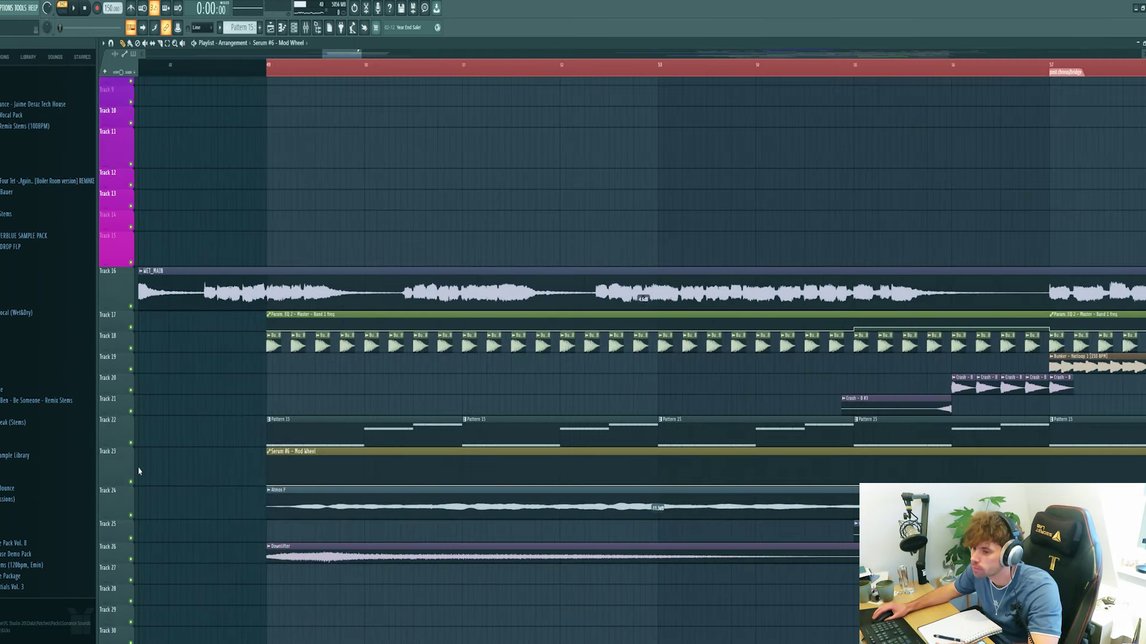
right_click(131, 482)
key(l)
key(space)
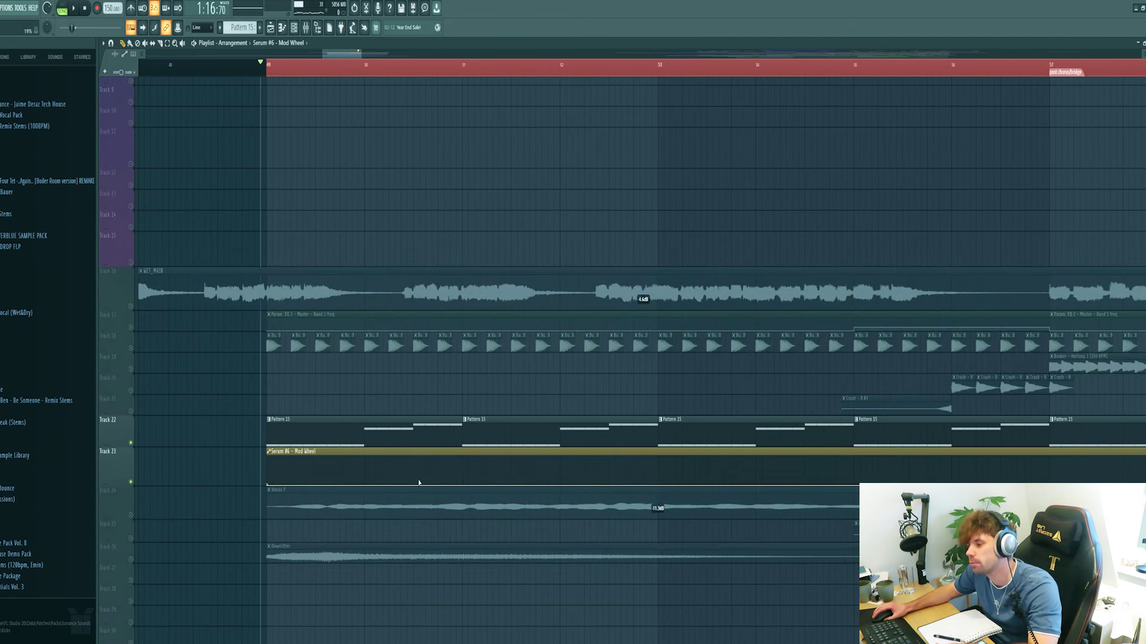
Add rising Mod Wheel automation points on Track 23 while listening back
right_click(442, 478)
key(space)
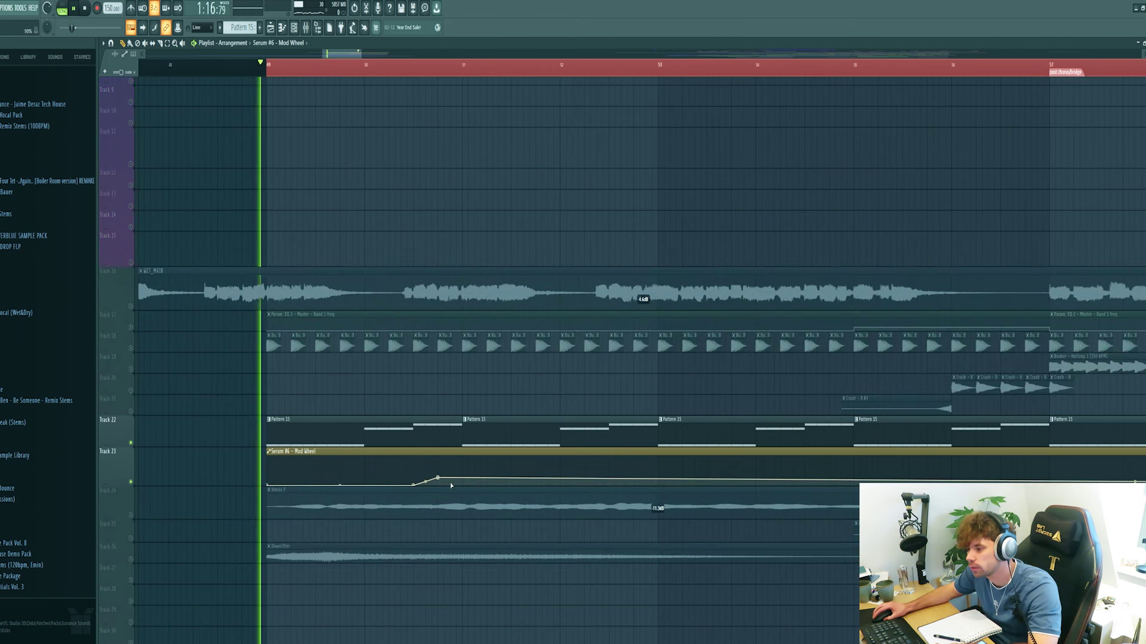
right_click(464, 487)
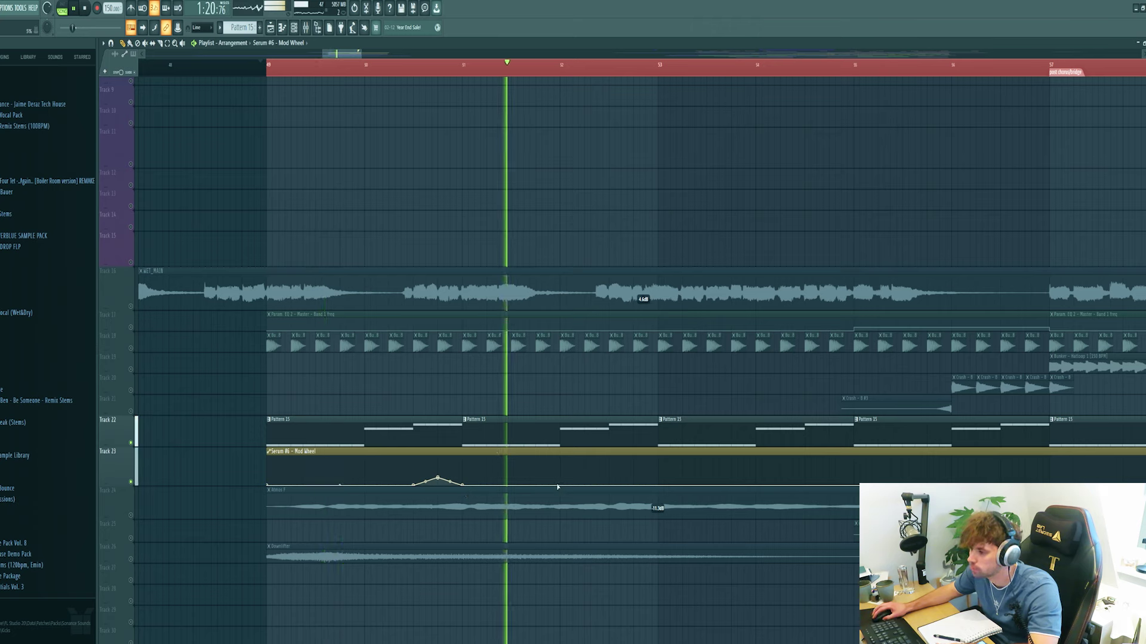
right_click(536, 479)
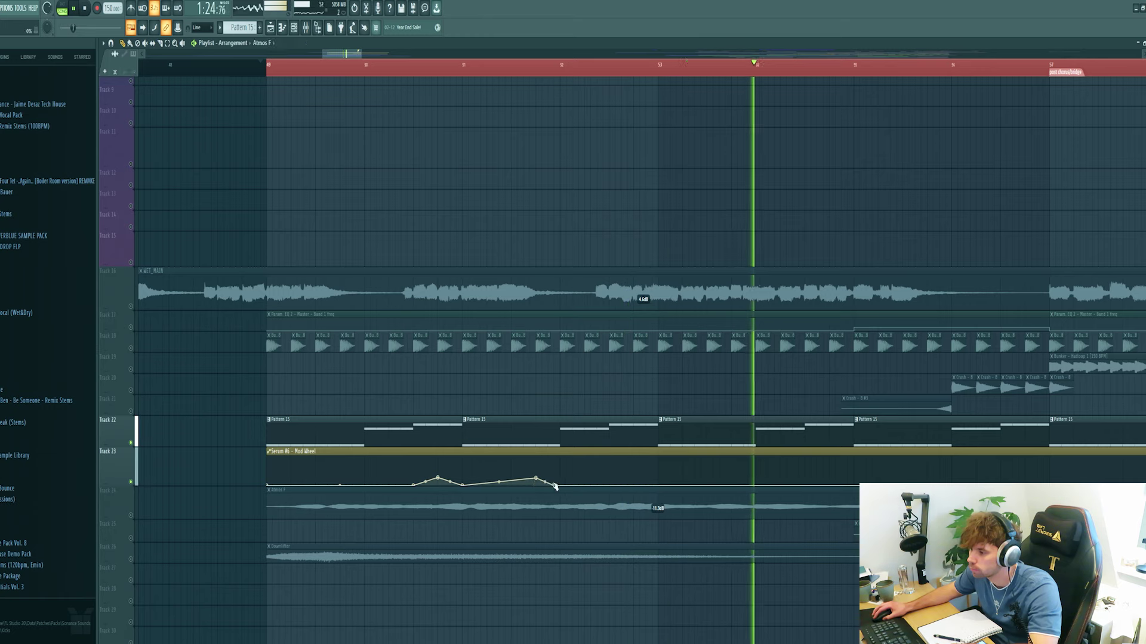
key(space)
key(space)
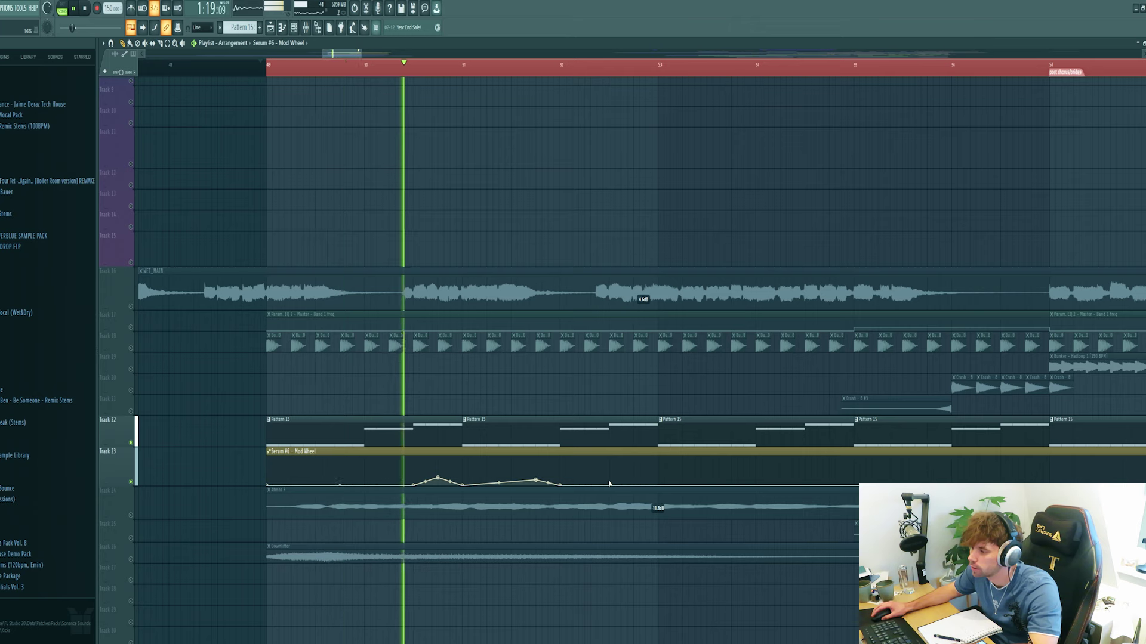
Add a Mod Wheel peak at bar 53 that drops back to zero, then select the clips and replay the drop
right_click(659, 476)
right_click(660, 485)
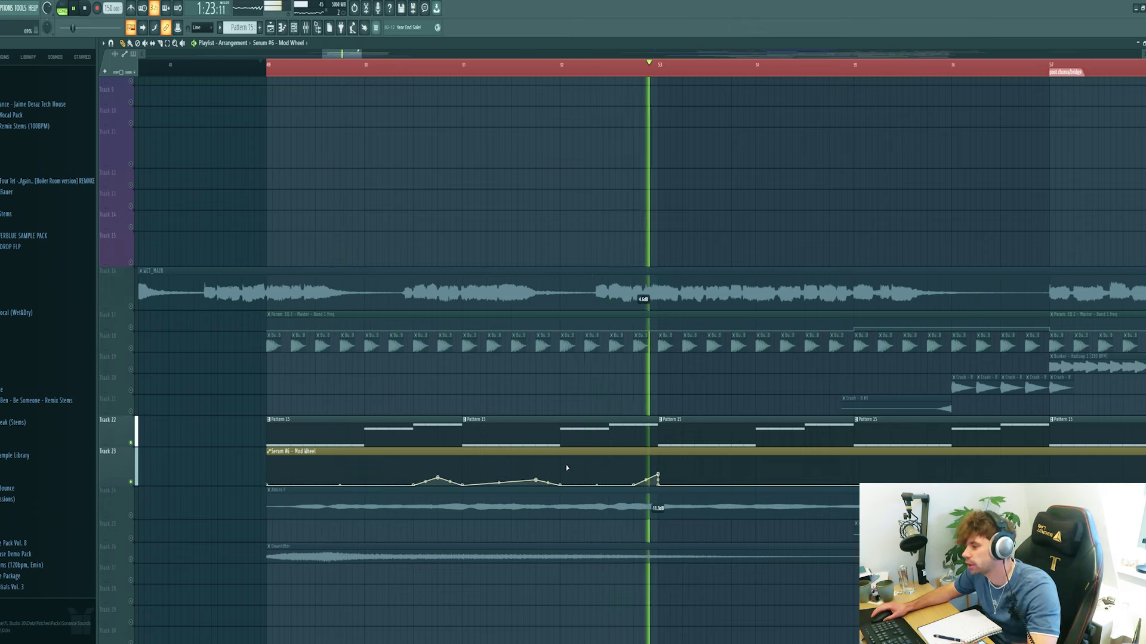
key(space)
scroll(630, 83, down, 3)
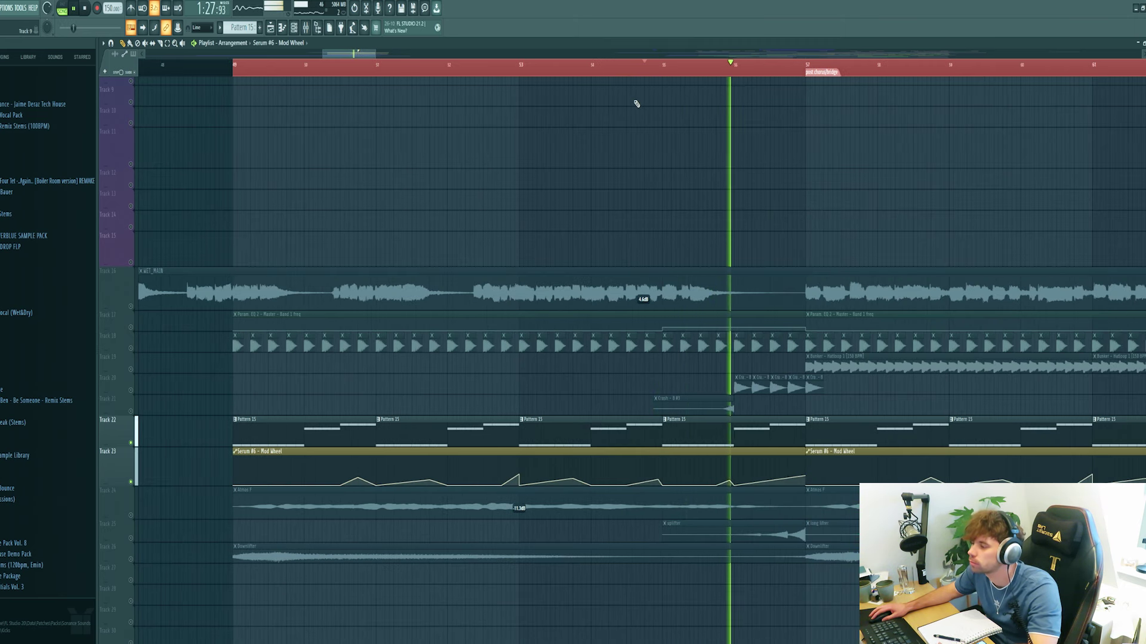
key(space)
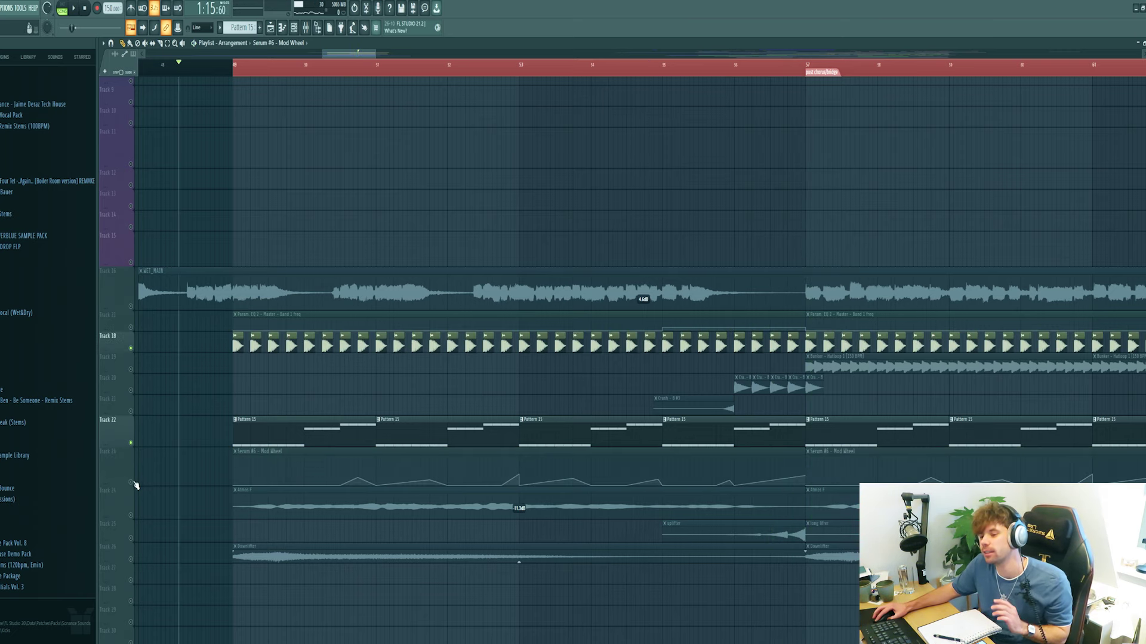
click(135, 483)
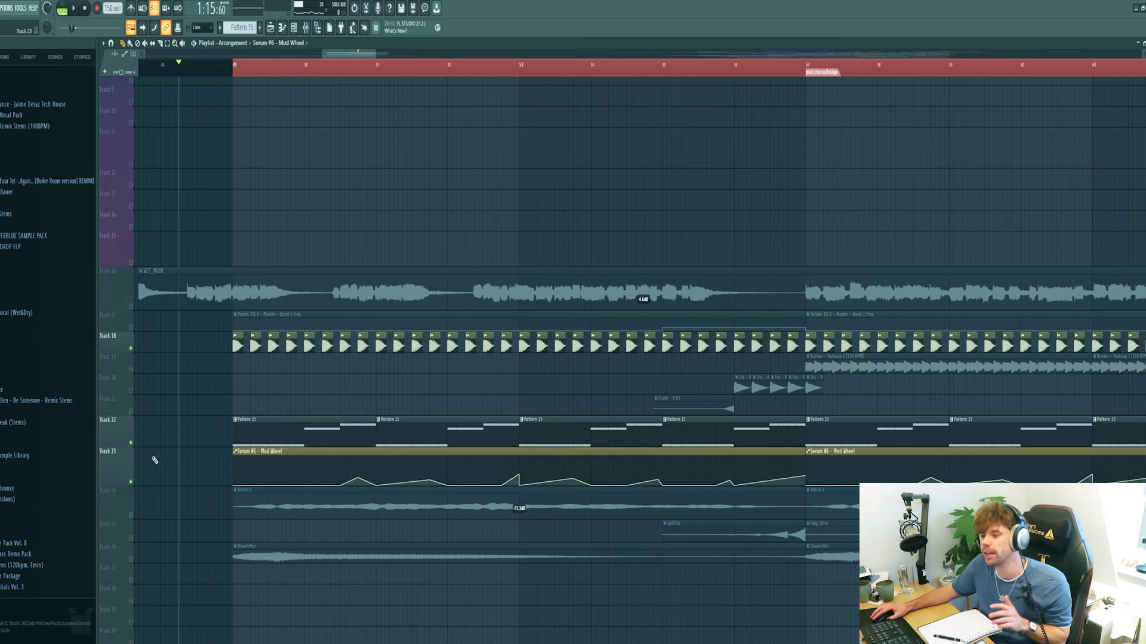
key(space)
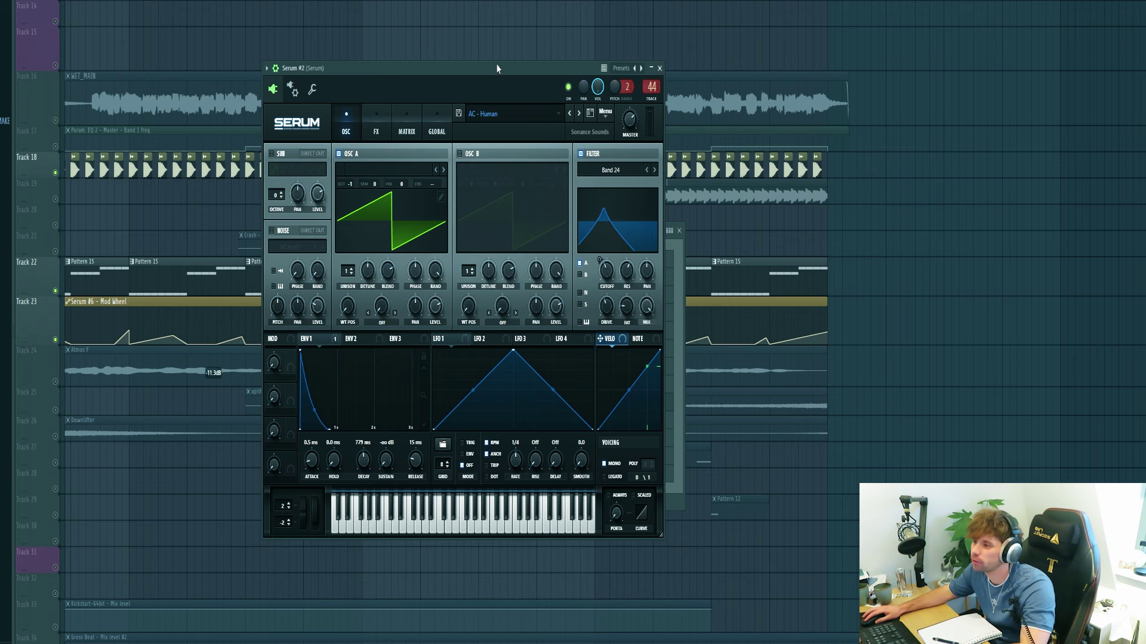
Close Serum #2 and Serum #3 after previewing them, then open Serum #4 and step to Serum #5
drag(497, 68, 507, 72)
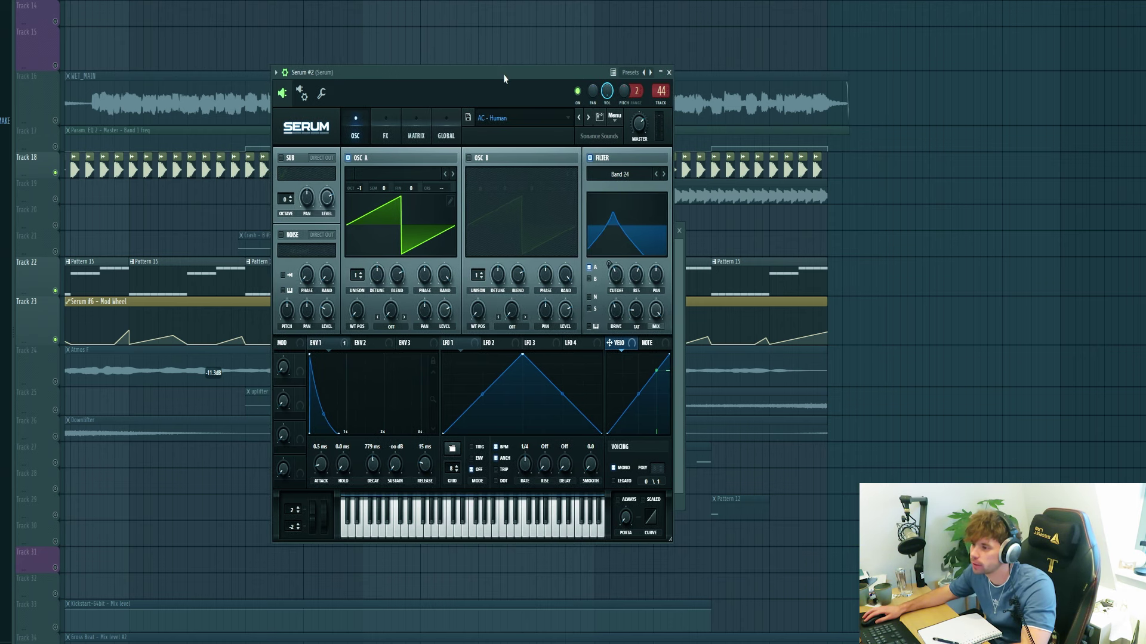
click(669, 72)
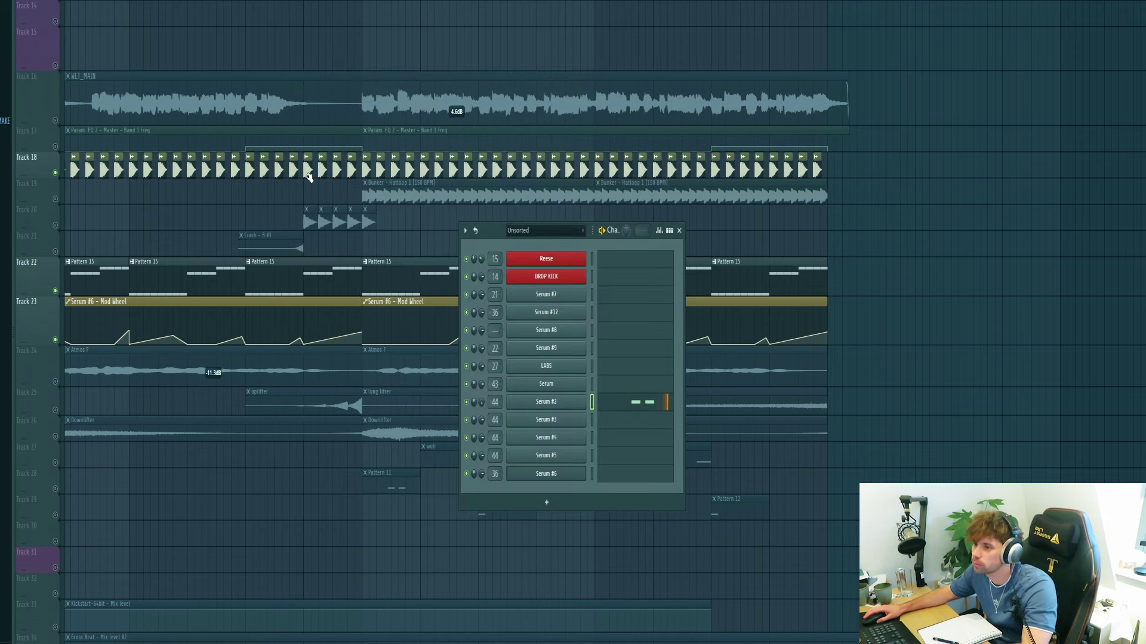
click(546, 419)
drag(542, 55, 592, 113)
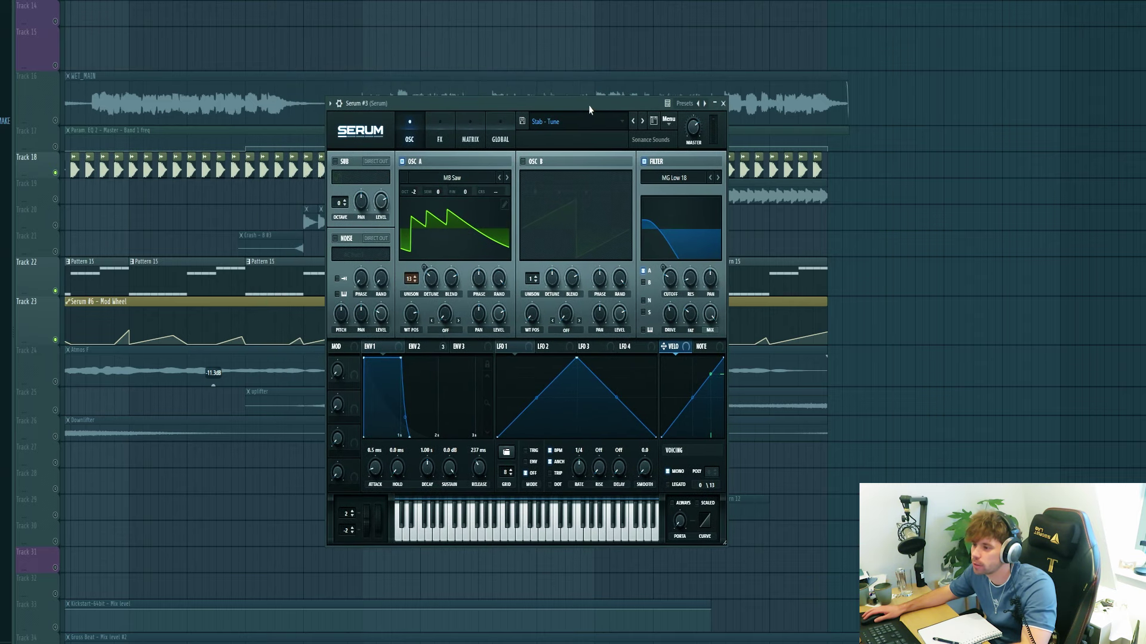
click(722, 103)
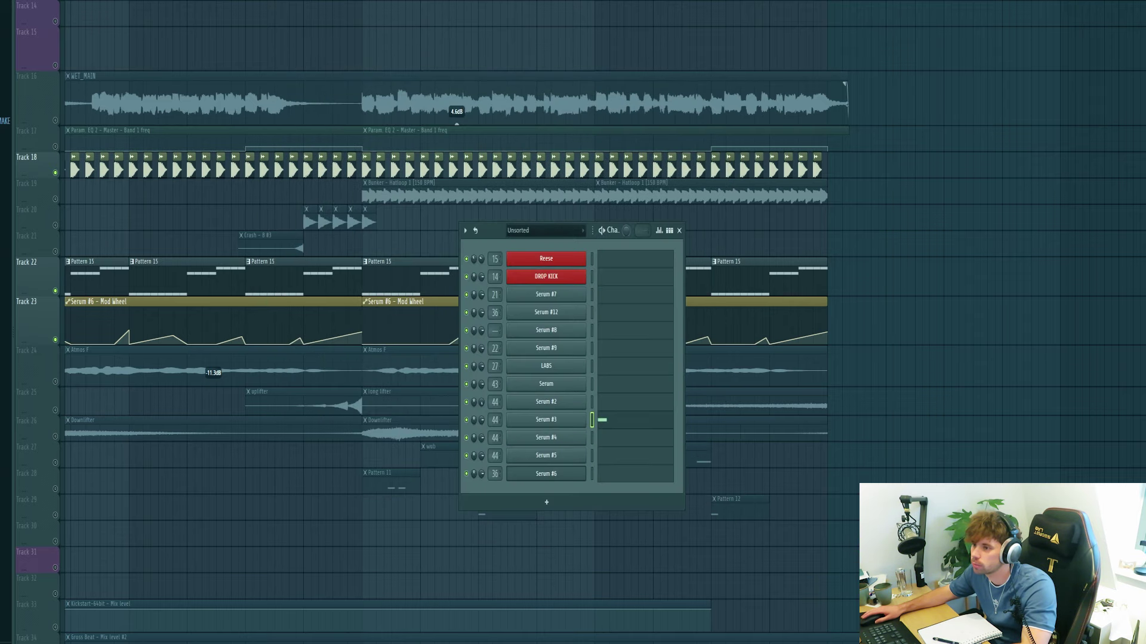
click(546, 437)
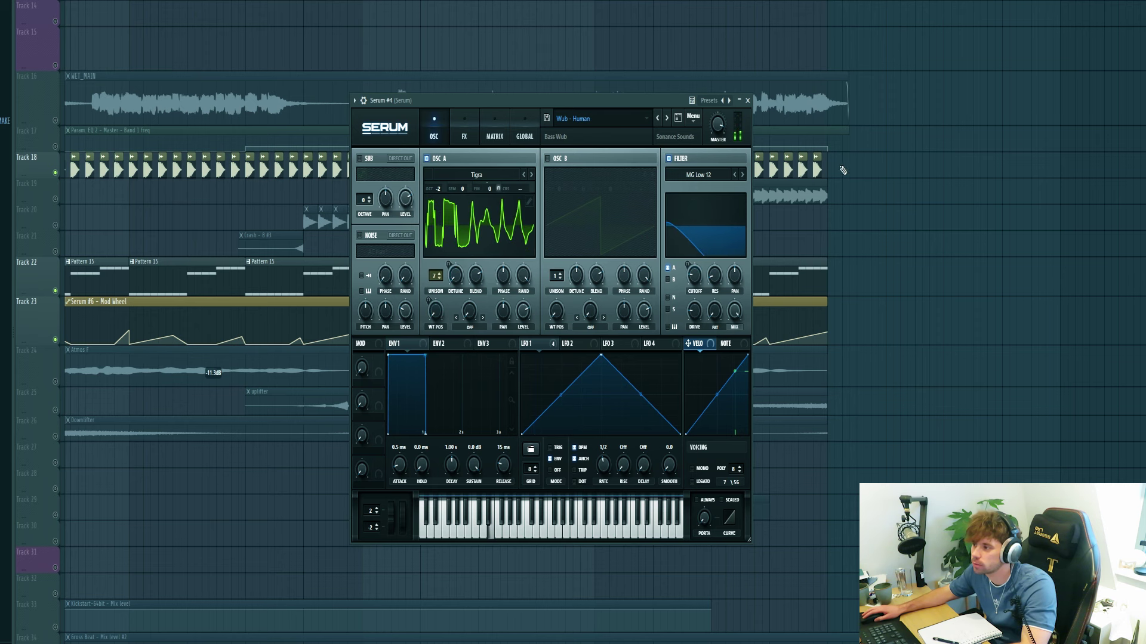
key(Down)
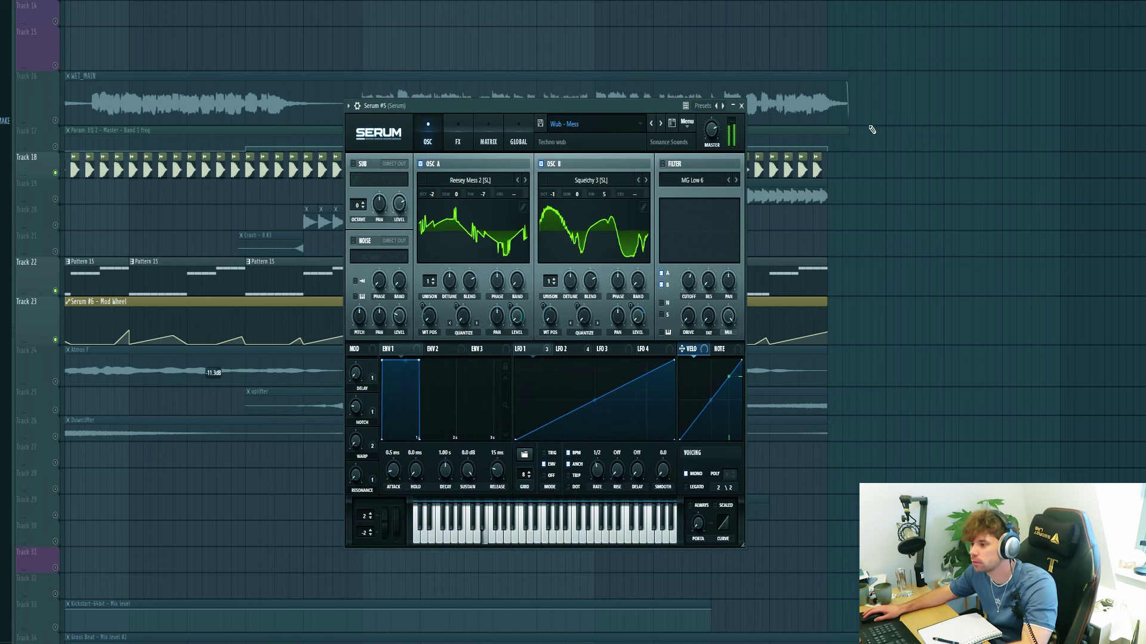
click(742, 107)
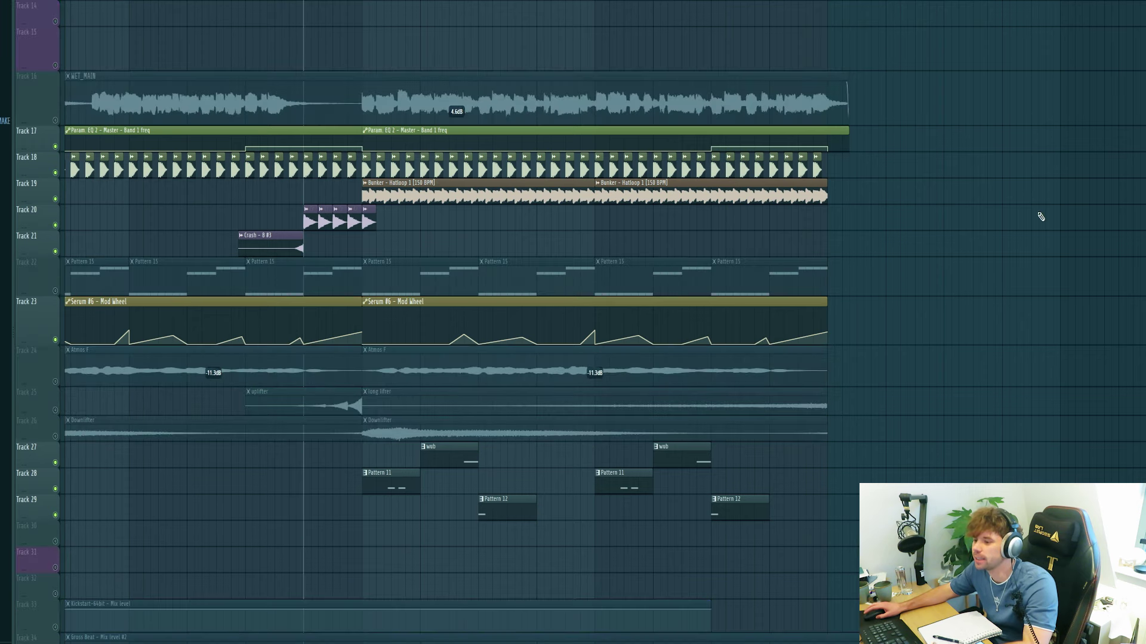
key(space)
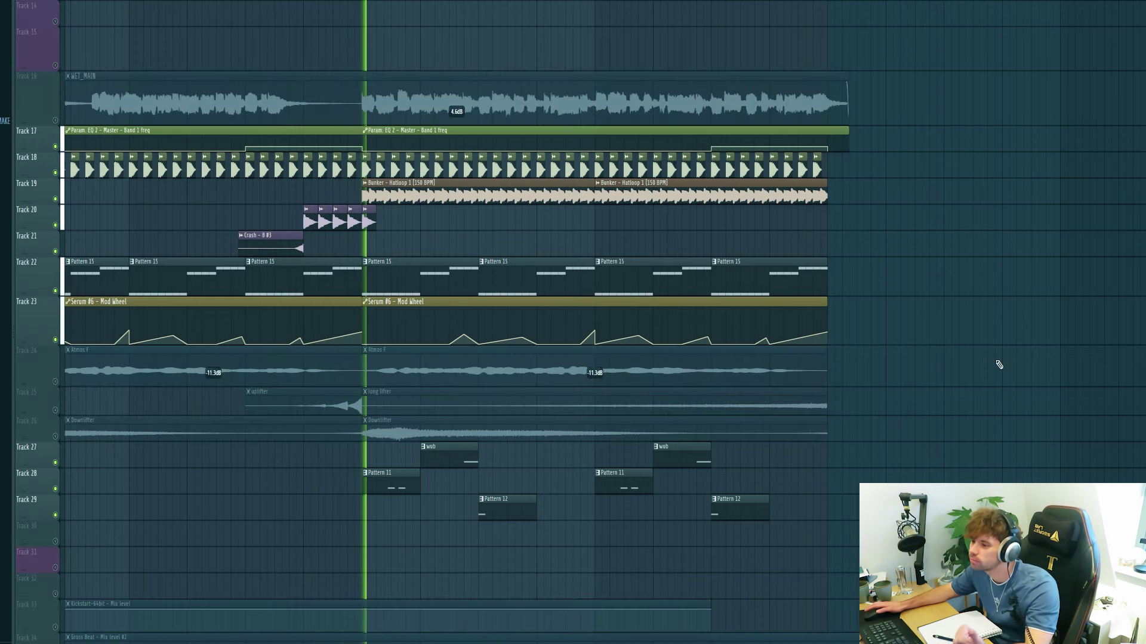